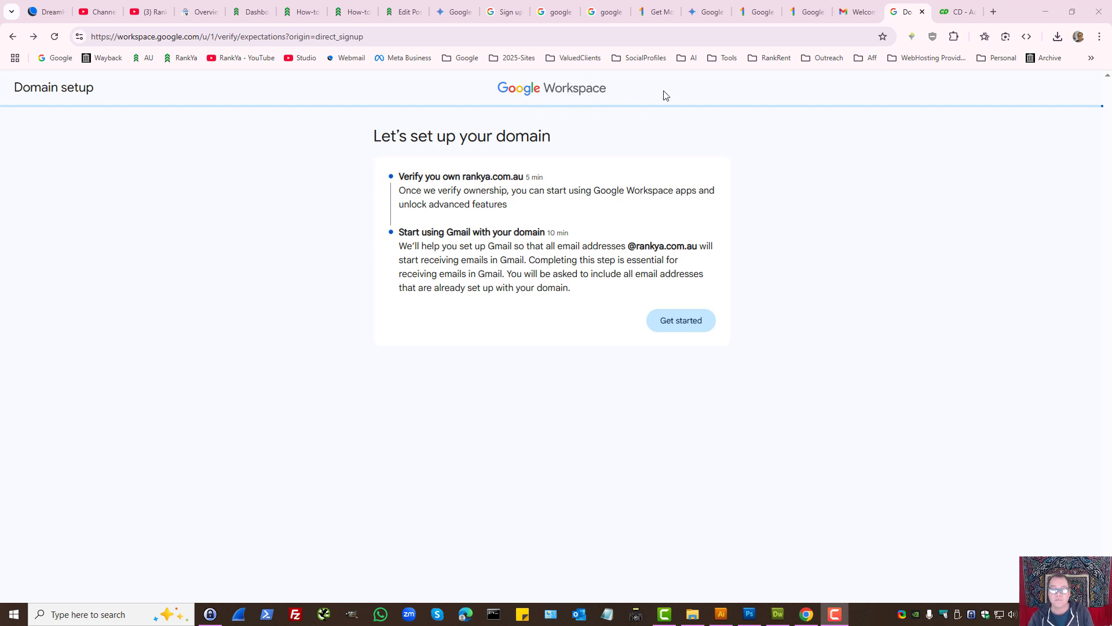
- Start the domain setup for rankya.com.au, mark the domain as using a different host, and continue to the verification code
{"action": "left_click", "coordinate": [681, 322]}
{"action": "left_click", "coordinate": [491, 275]}
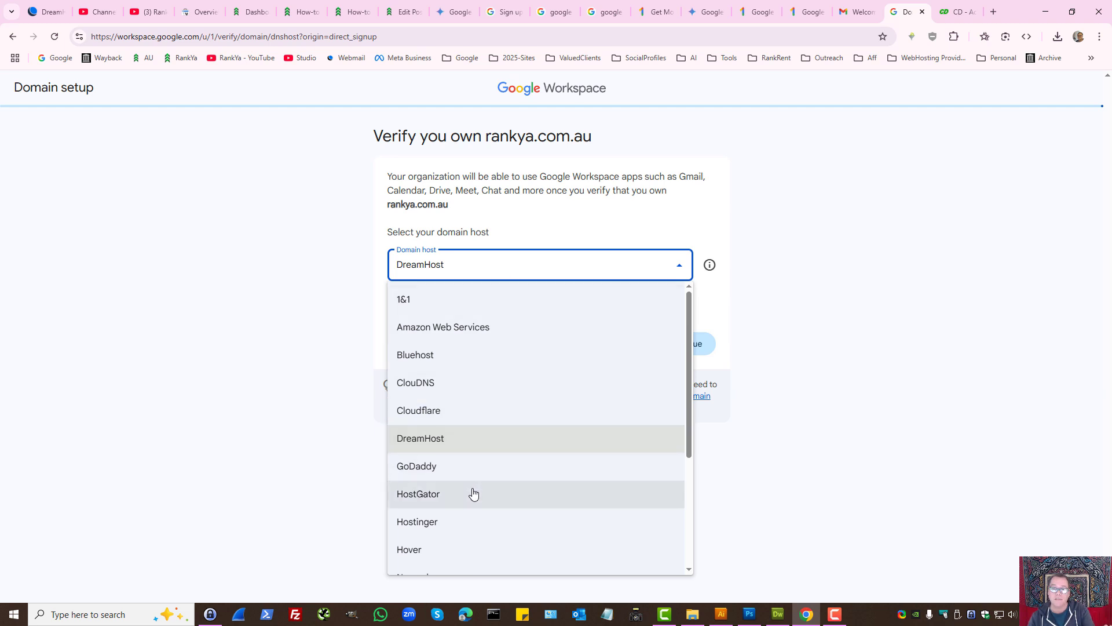
{"action": "scroll", "coordinate": [469, 405], "scroll_direction": "down", "scroll_amount": 3}
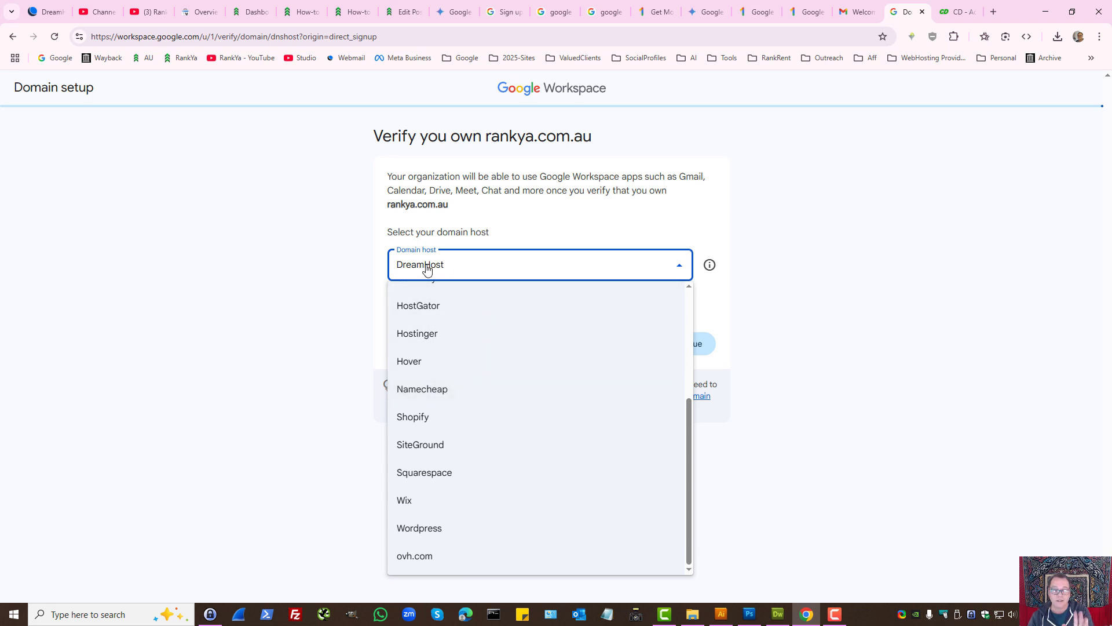
{"action": "left_click", "coordinate": [338, 268]}
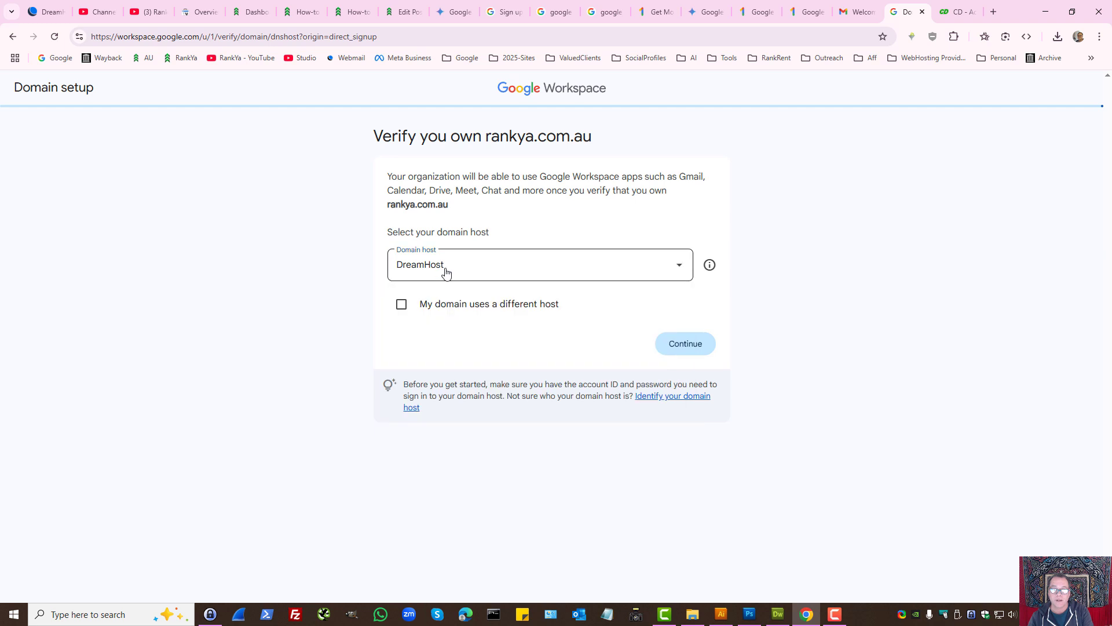
{"action": "left_click", "coordinate": [400, 305]}
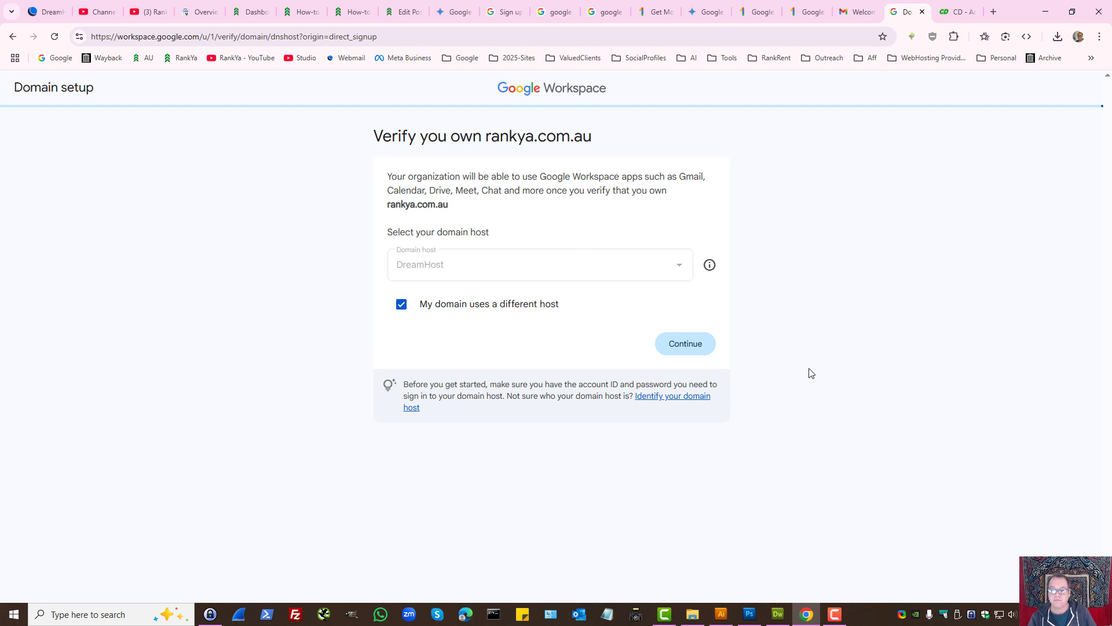
{"action": "left_click", "coordinate": [682, 347]}
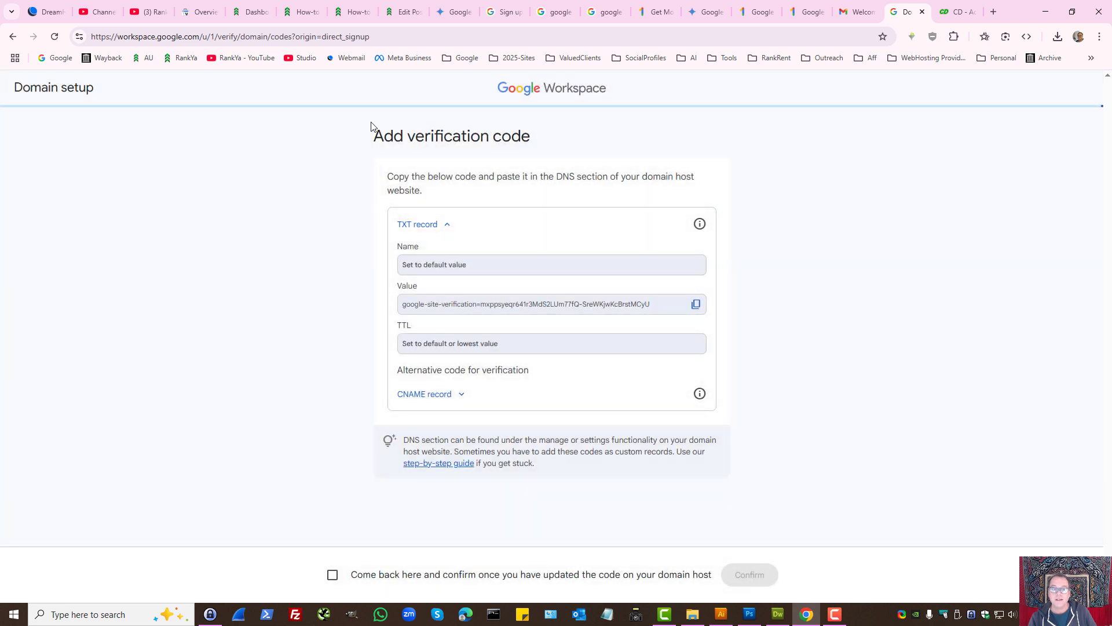
{"action": "left_click_drag", "start_coordinate": [371, 125], "coordinate": [543, 136]}
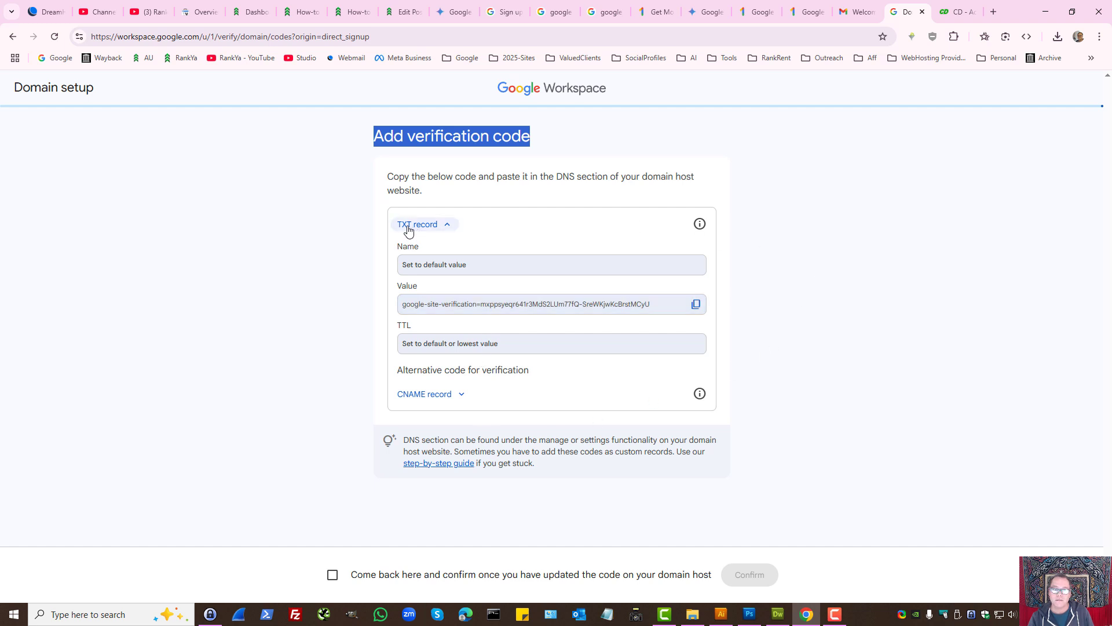
- Switch to Crazy Domains, open the DNS settings of rankya.com.au and start adding a new record
{"action": "left_click", "coordinate": [958, 12]}
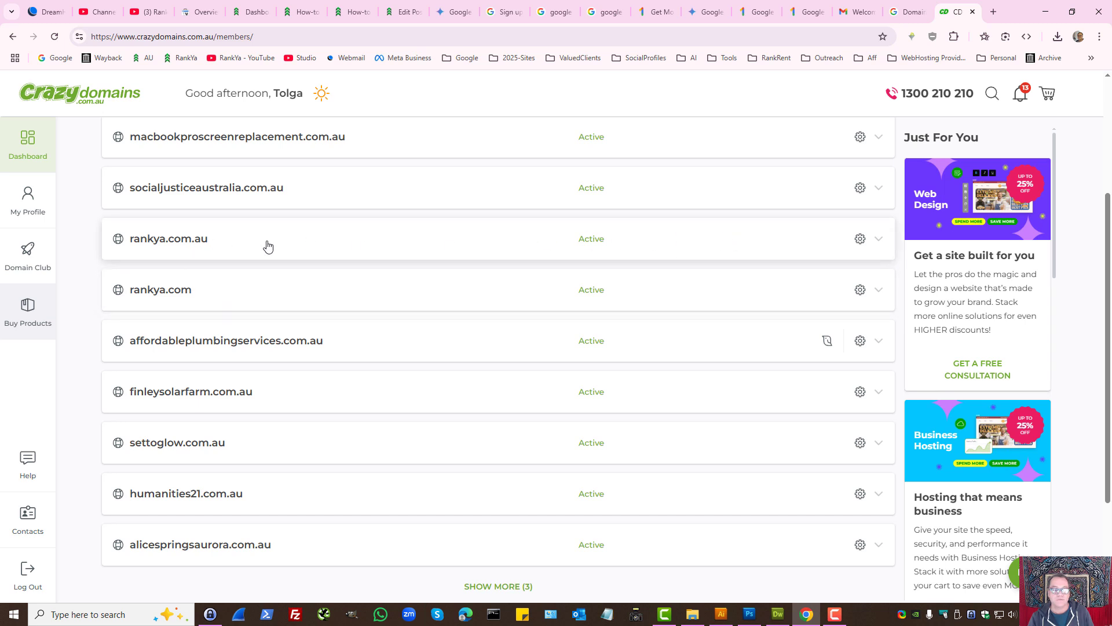
{"action": "left_click", "coordinate": [875, 241]}
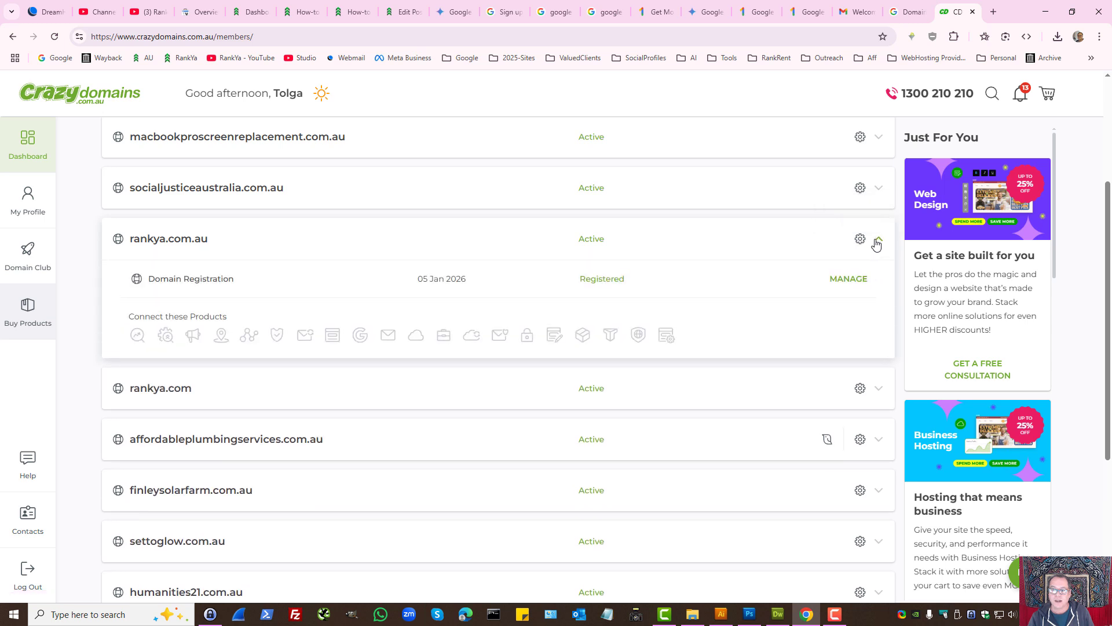
{"action": "left_click", "coordinate": [847, 281]}
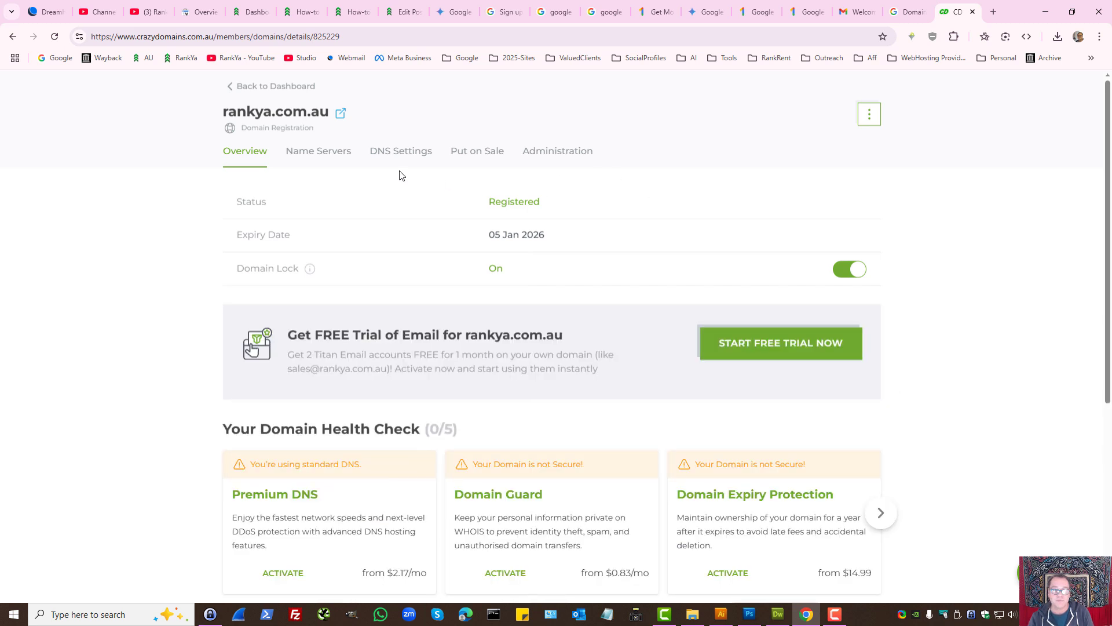
{"action": "left_click", "coordinate": [399, 157]}
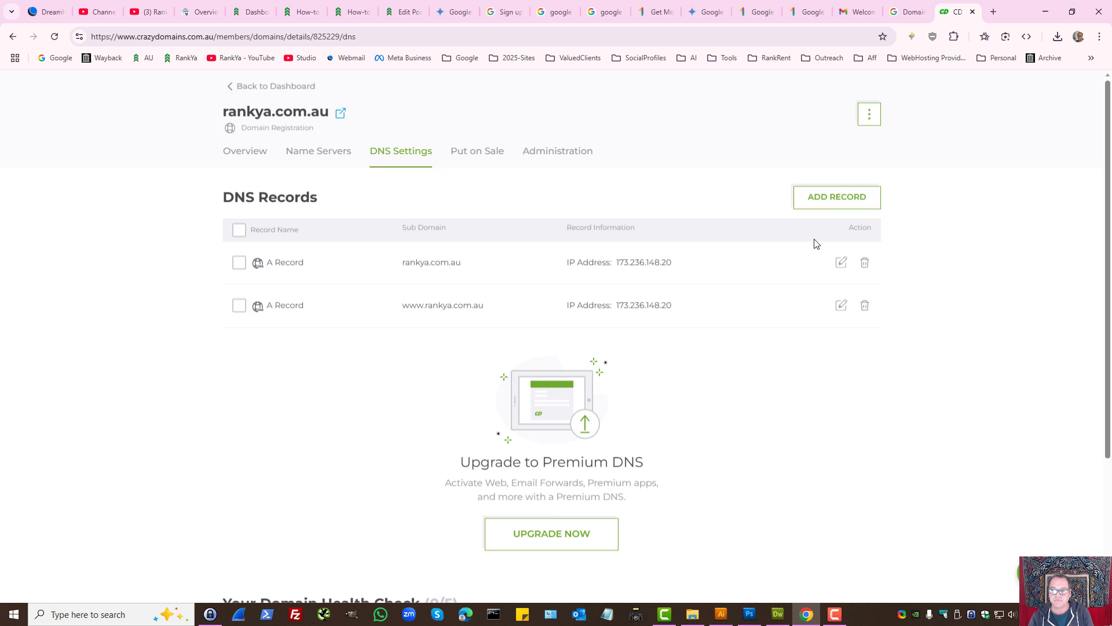
{"action": "left_click", "coordinate": [826, 208]}
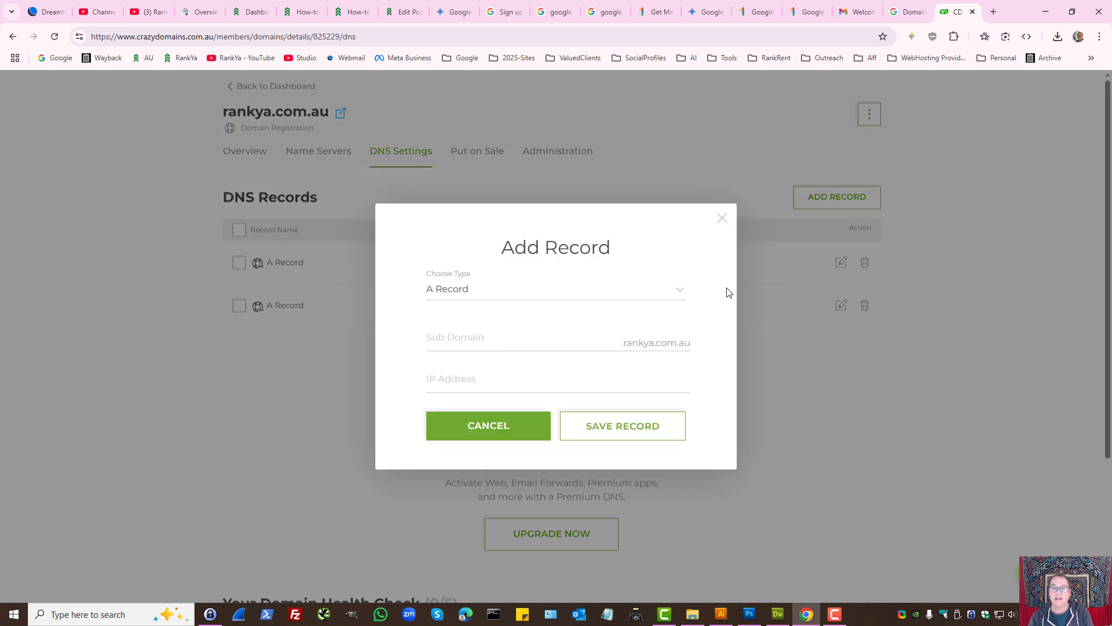
{"action": "left_click", "coordinate": [680, 293]}
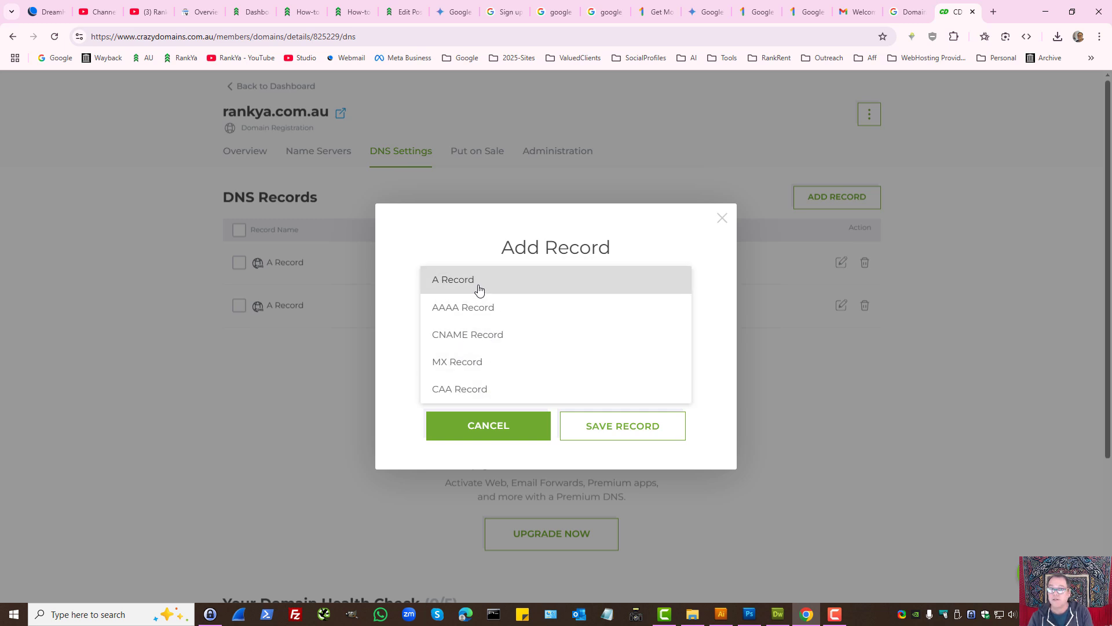
- Expand the alternative CNAME record in the Google Workspace setup and set the new Crazy Domains record's type to CNAME Record
{"action": "left_click", "coordinate": [905, 11]}
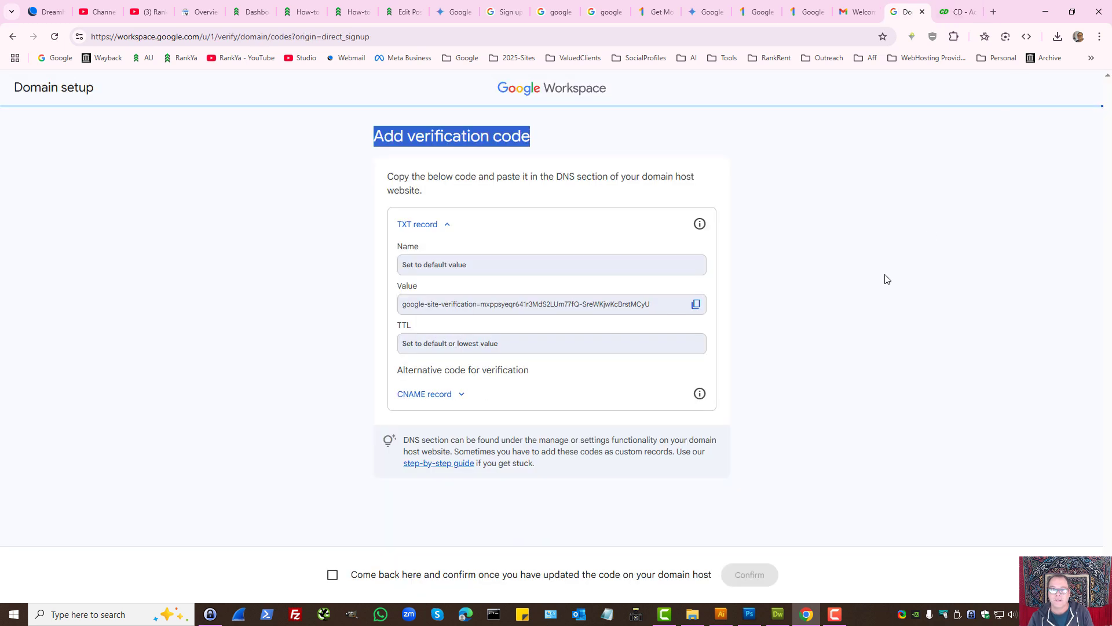
{"action": "left_click", "coordinate": [440, 394]}
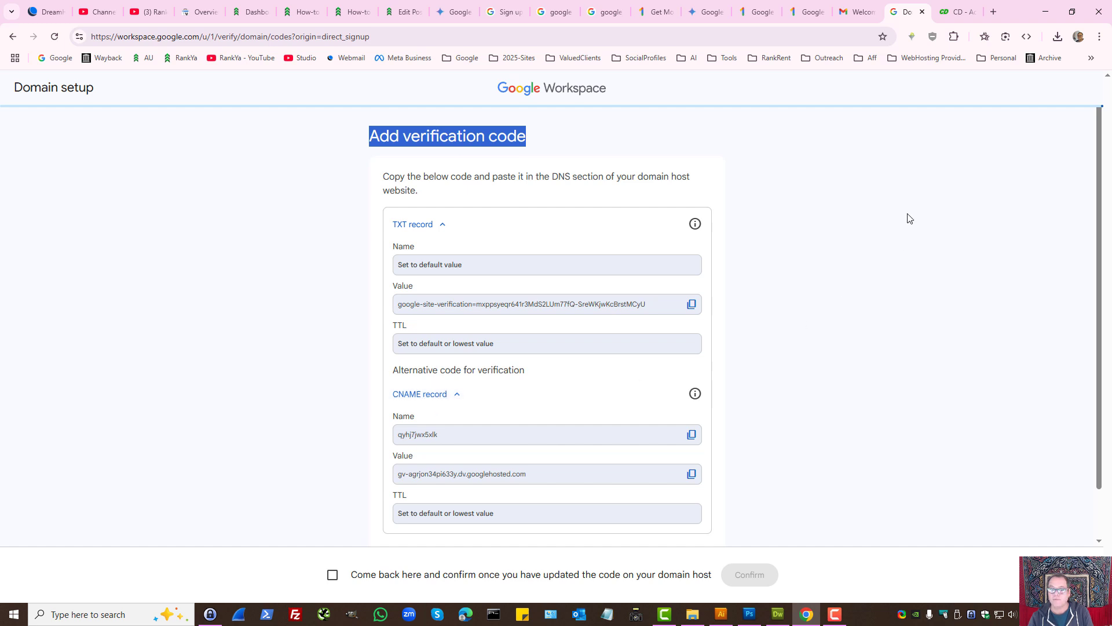
{"action": "left_click", "coordinate": [957, 13]}
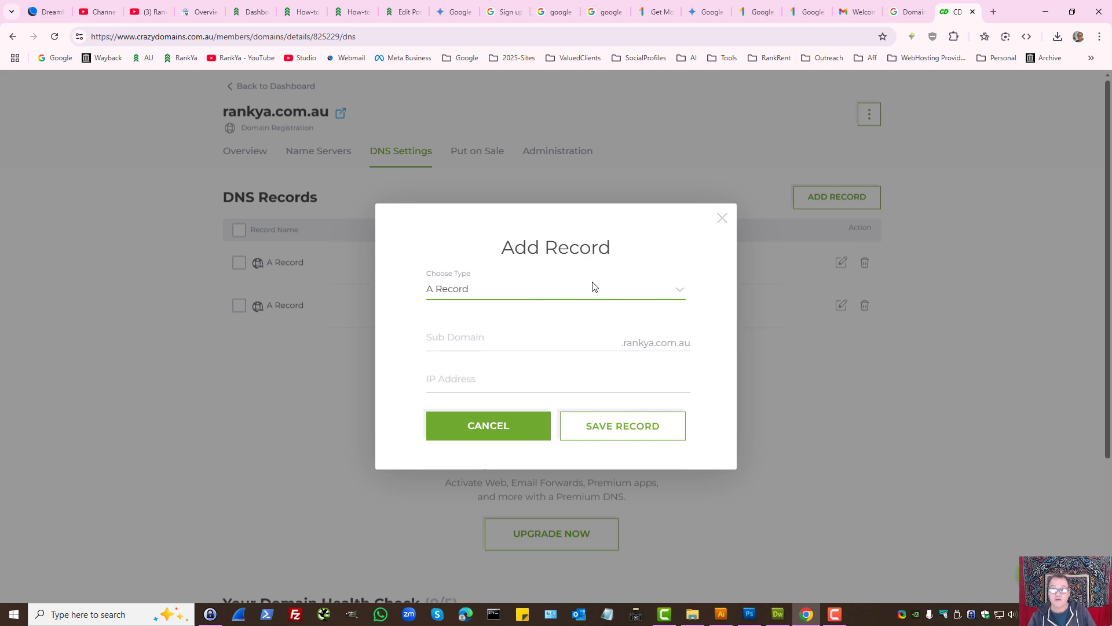
{"action": "left_click", "coordinate": [677, 291]}
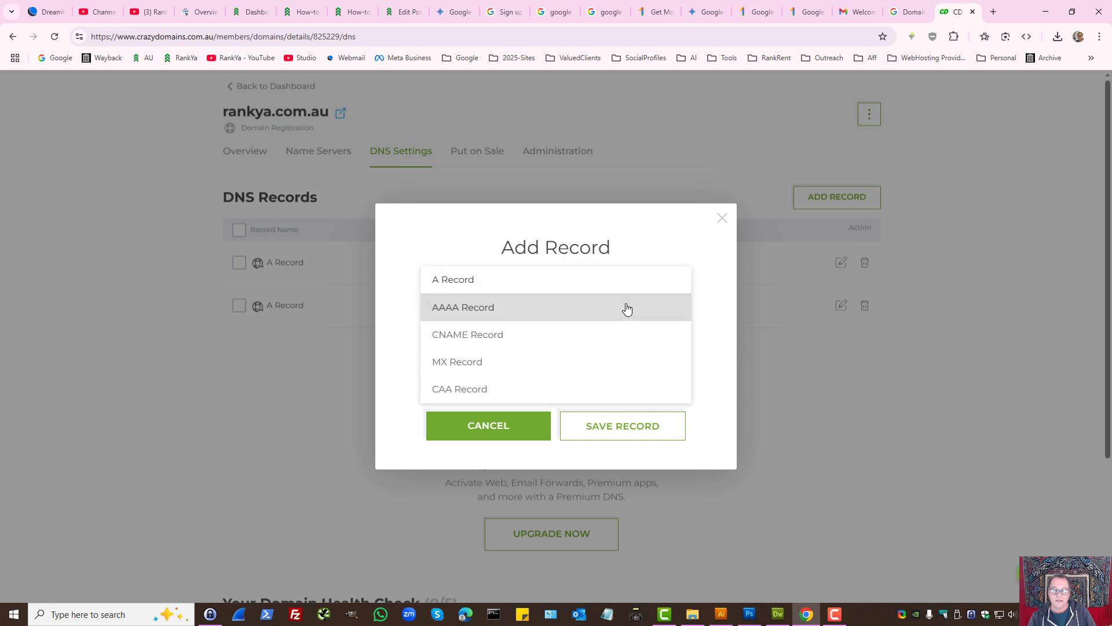
{"action": "left_click", "coordinate": [522, 335]}
{"action": "left_click", "coordinate": [492, 344]}
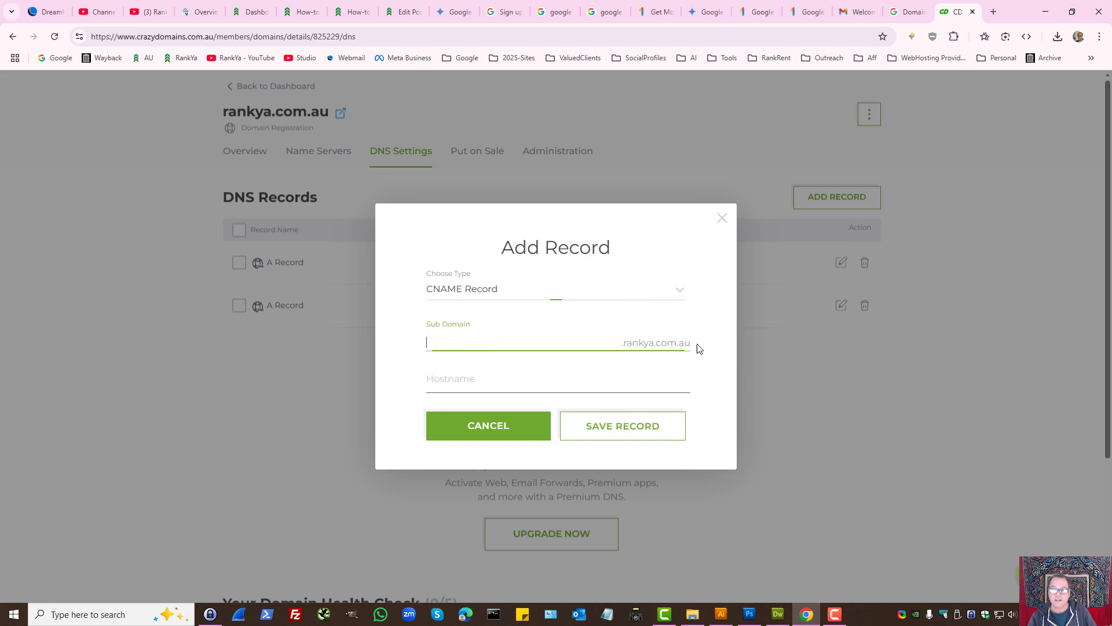
- Copy the CNAME record's verification name from Google Workspace into the Sub Domain field of the new Crazy Domains record
{"action": "left_click", "coordinate": [911, 12]}
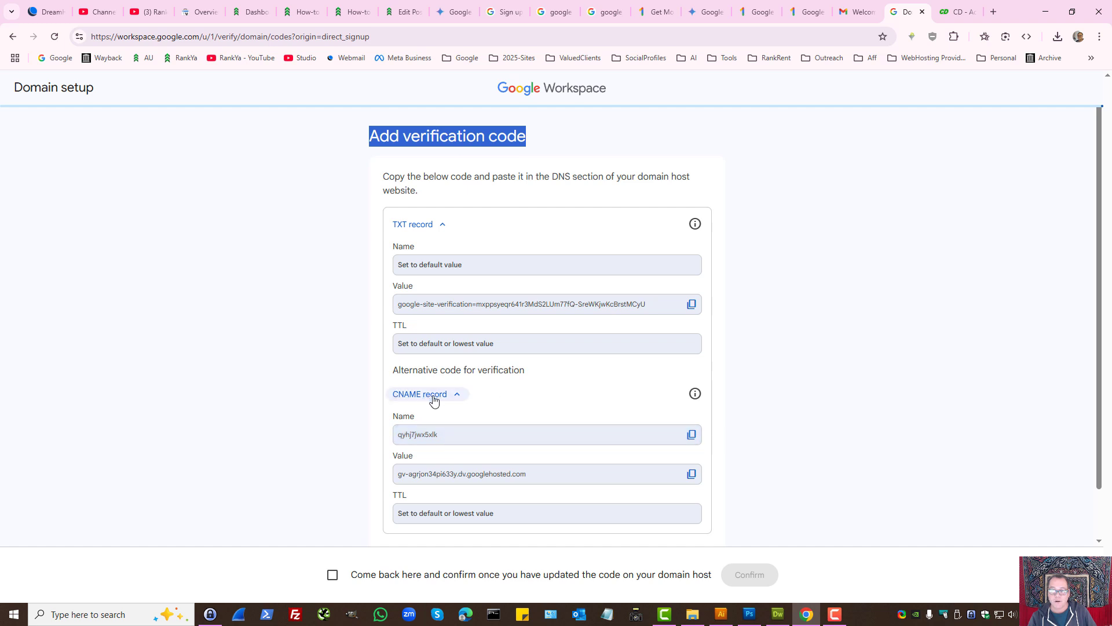
{"action": "left_click", "coordinate": [689, 436]}
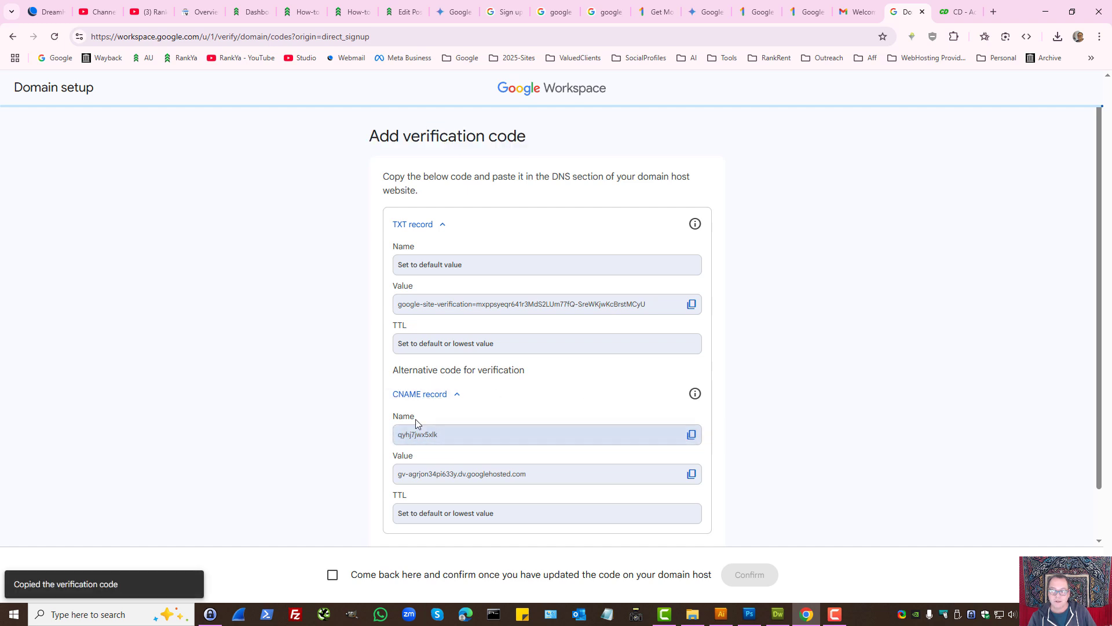
{"action": "left_click", "coordinate": [956, 12]}
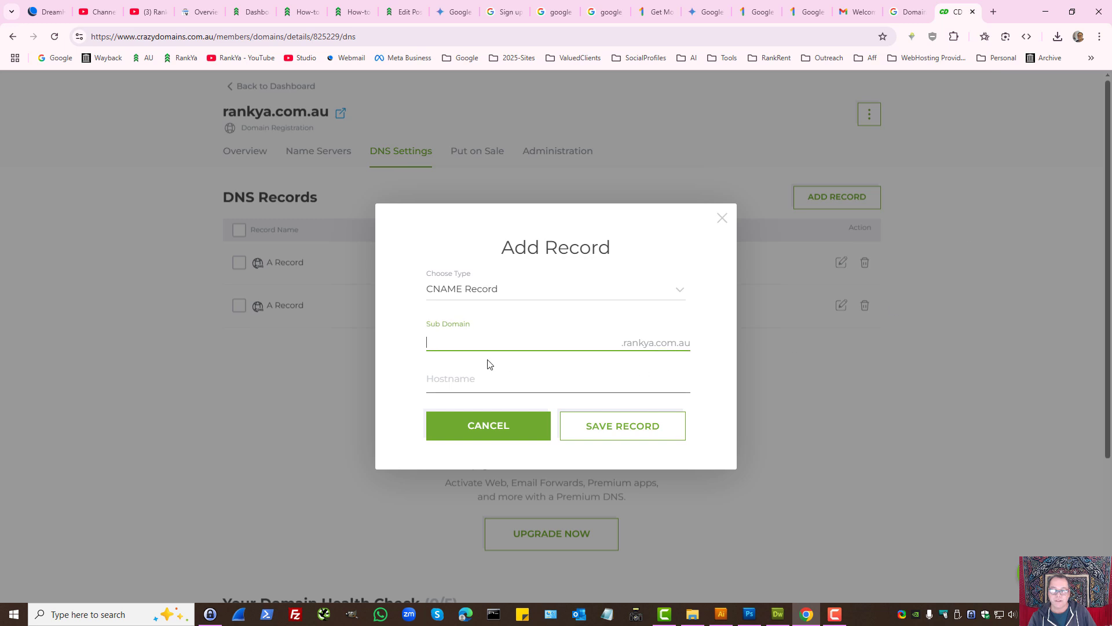
{"action": "right_click", "coordinate": [470, 342]}
{"action": "left_click", "coordinate": [491, 212]}
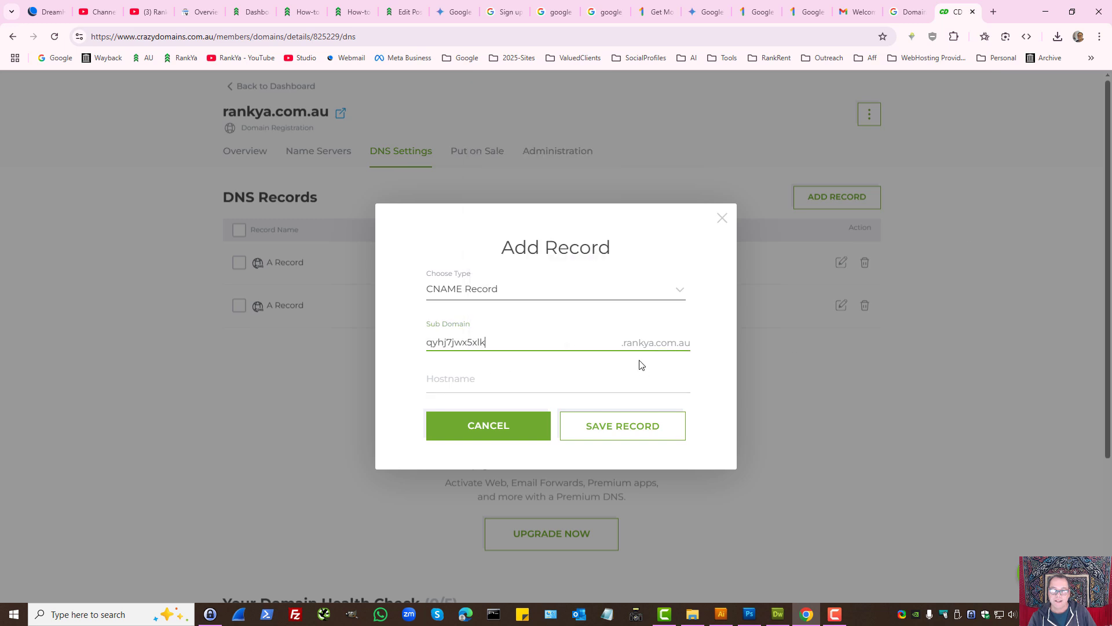
- Copy the CNAME record's verification value from Google Workspace into the Hostname field and save the new DNS record
{"action": "left_click", "coordinate": [460, 380]}
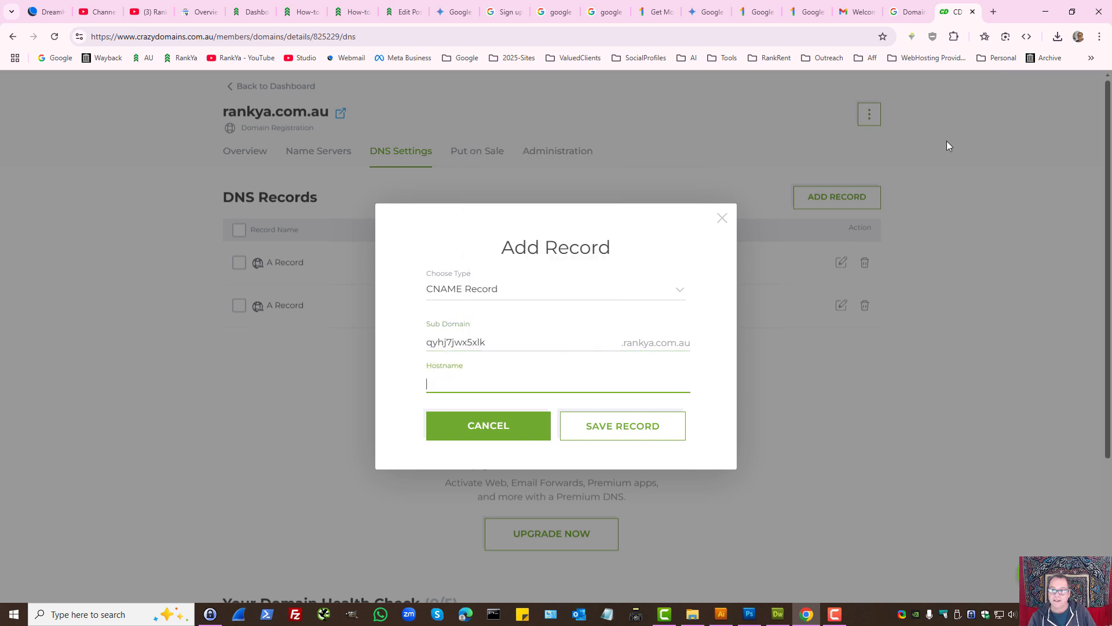
{"action": "left_click", "coordinate": [907, 12]}
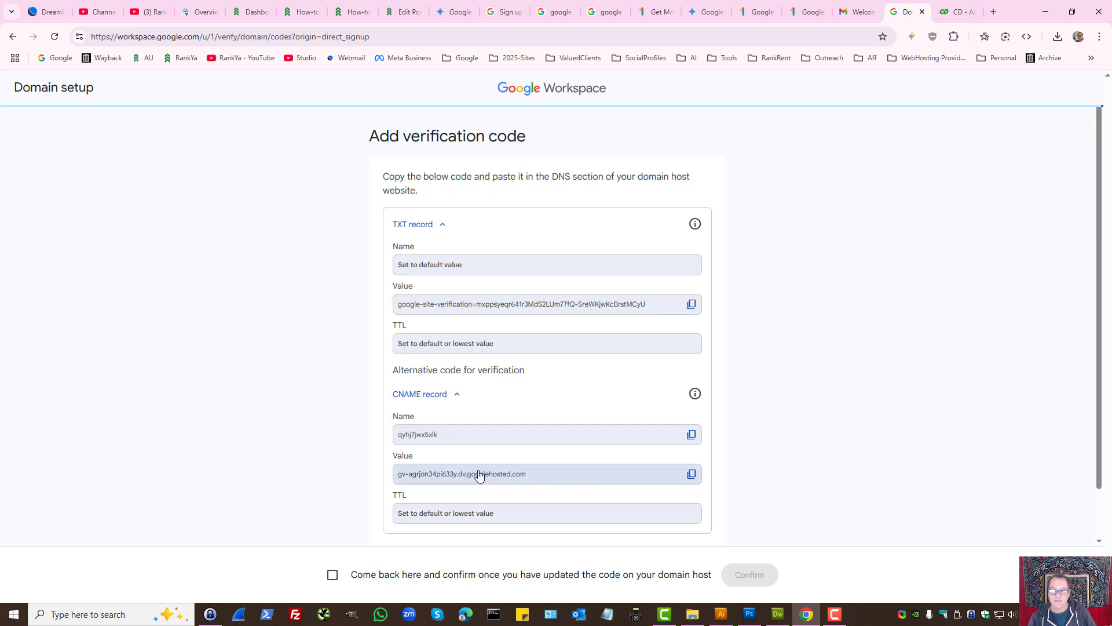
{"action": "left_click", "coordinate": [691, 475]}
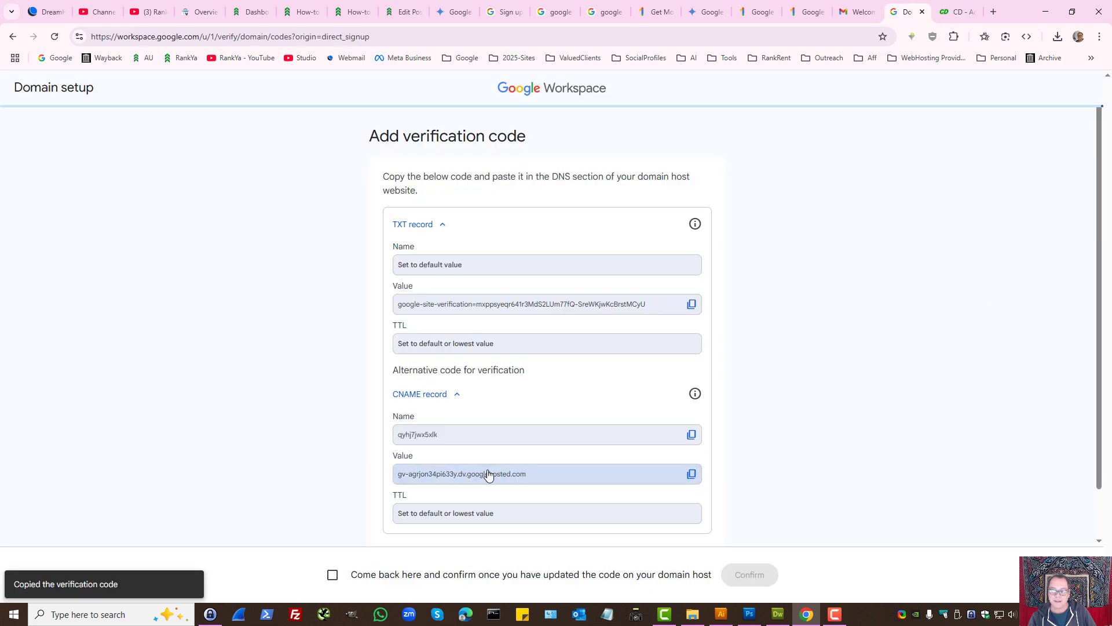
{"action": "left_click", "coordinate": [963, 18]}
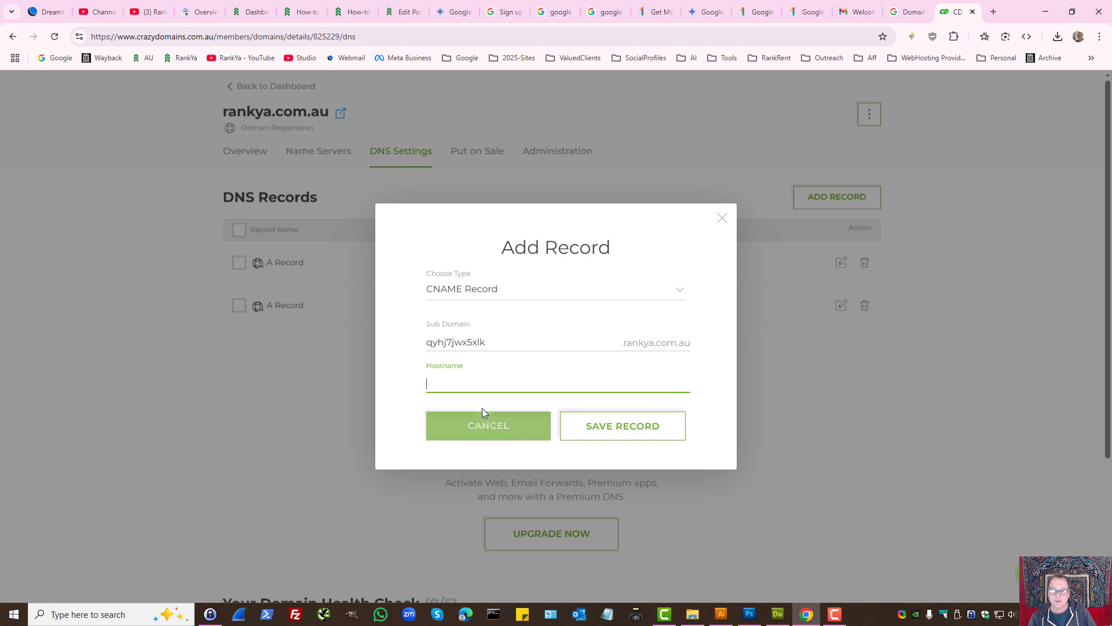
{"action": "right_click", "coordinate": [462, 380]}
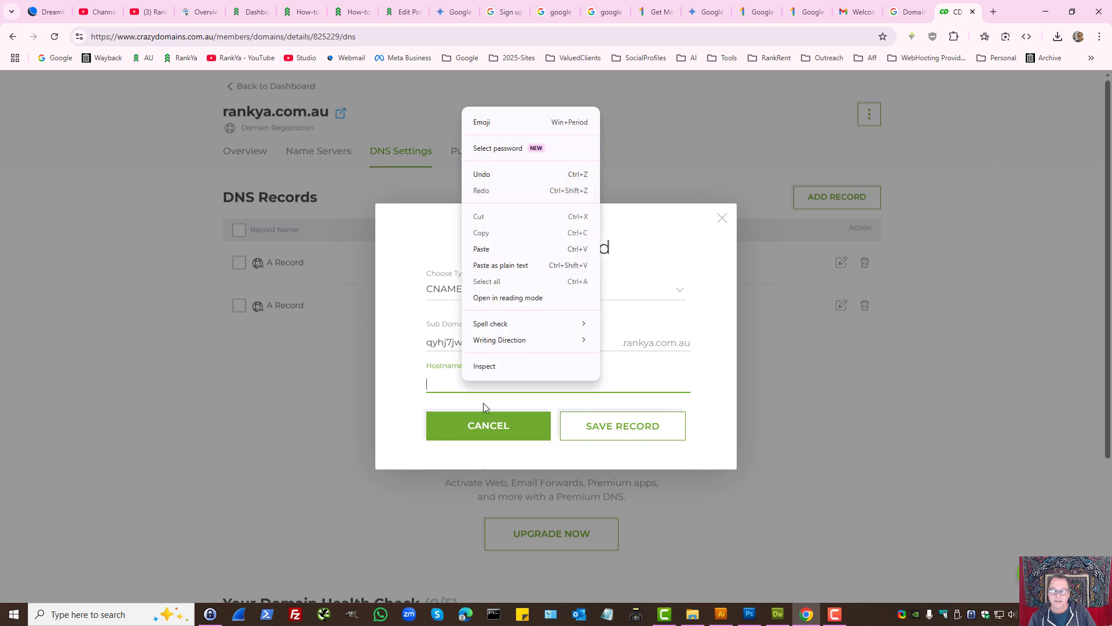
{"action": "left_click", "coordinate": [487, 250]}
{"action": "left_click", "coordinate": [623, 433]}
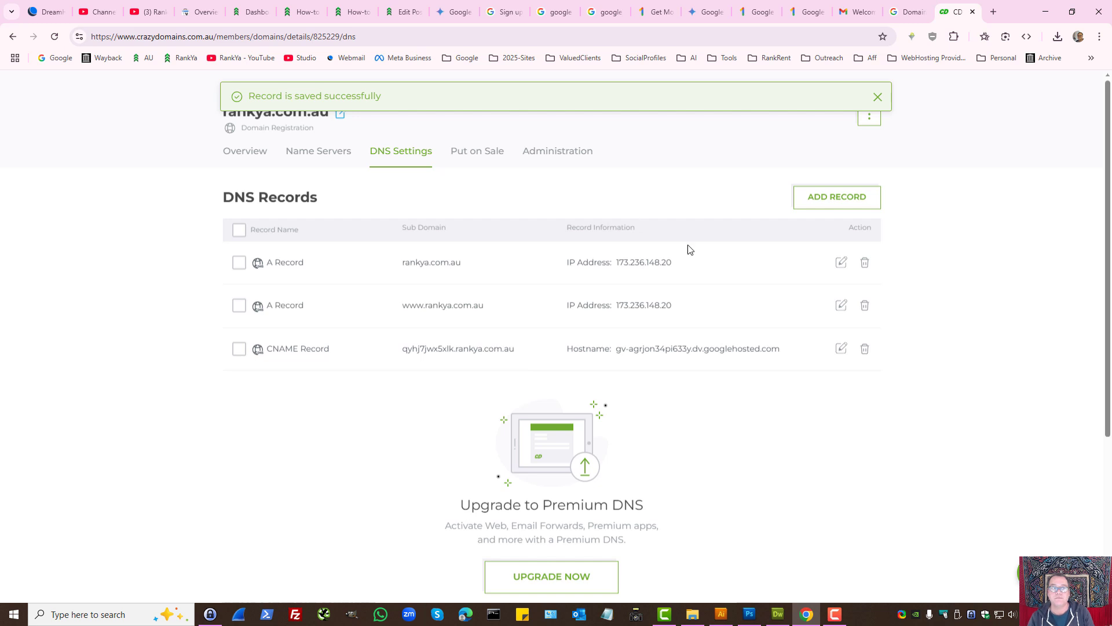
- Return to the Google Workspace setup, acknowledge that the code is updated on the domain host, and recheck the Crazy Domains DNS records
{"action": "left_click", "coordinate": [908, 11]}
{"action": "scroll", "coordinate": [890, 348], "scroll_direction": "down", "scroll_amount": 1}
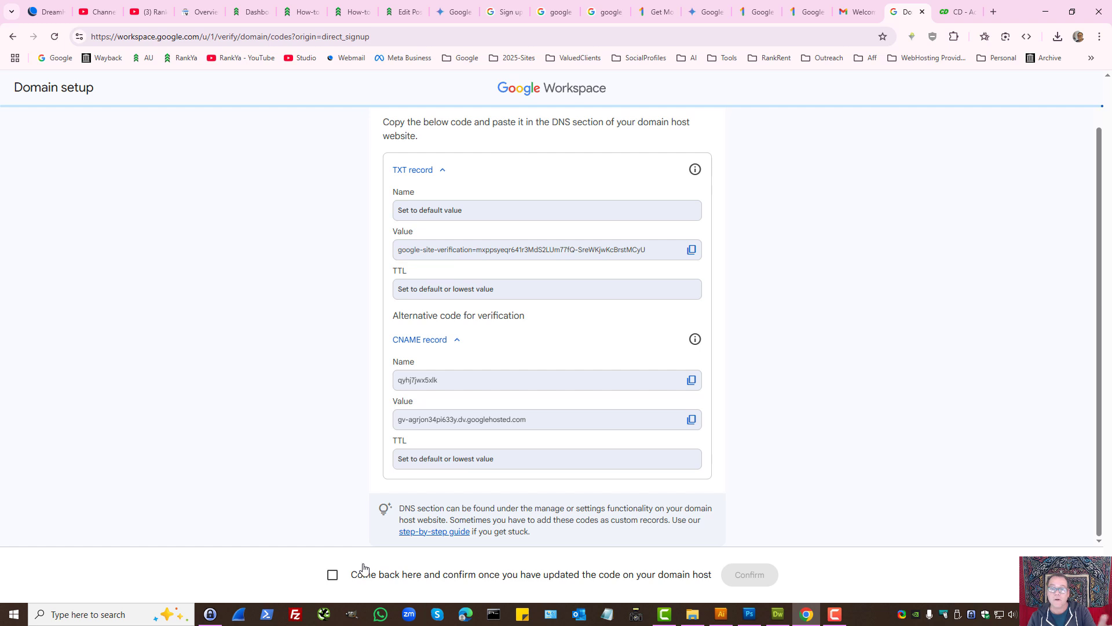
{"action": "left_click", "coordinate": [333, 575]}
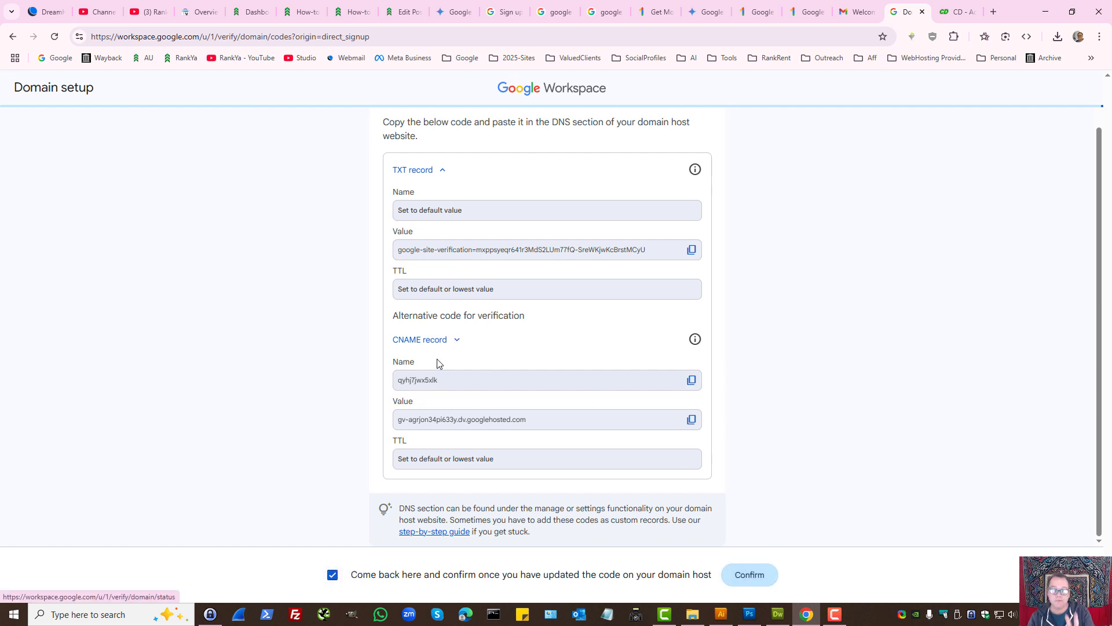
{"action": "left_click", "coordinate": [960, 12]}
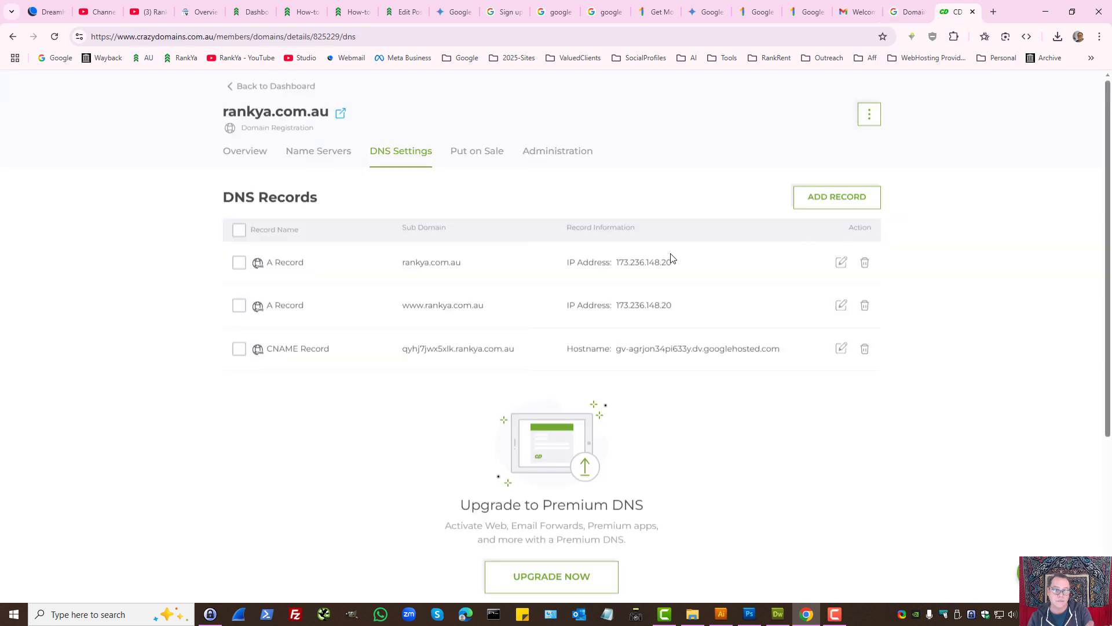
{"action": "left_click", "coordinate": [907, 11]}
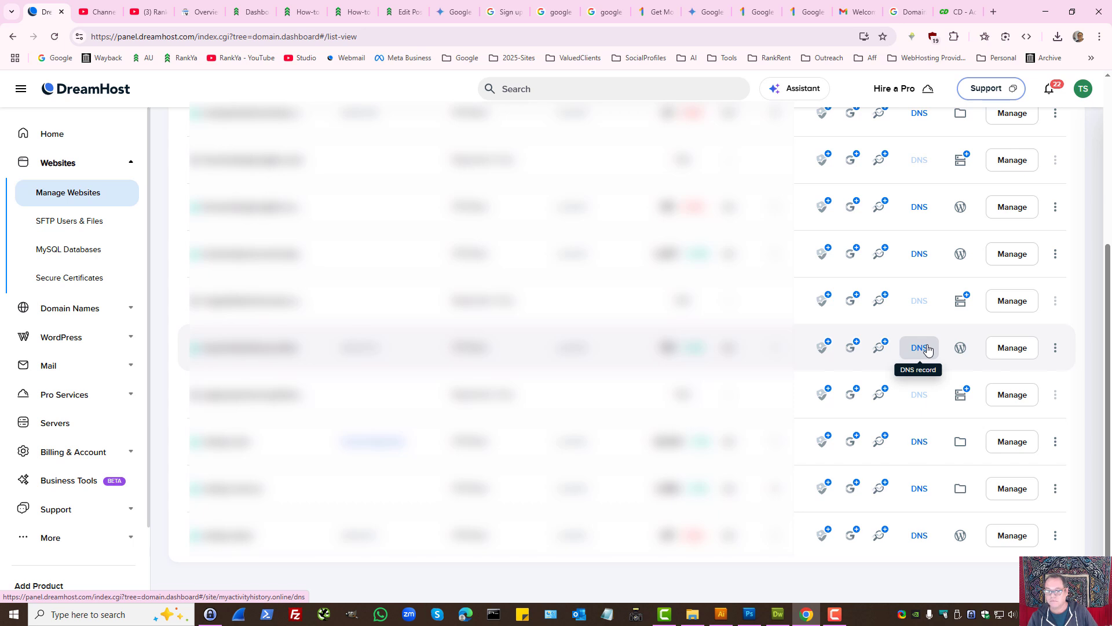
- In the DreamHost panel, open the DNS records of myactivityhistory.online and start adding a TXT record
{"action": "left_click", "coordinate": [927, 350]}
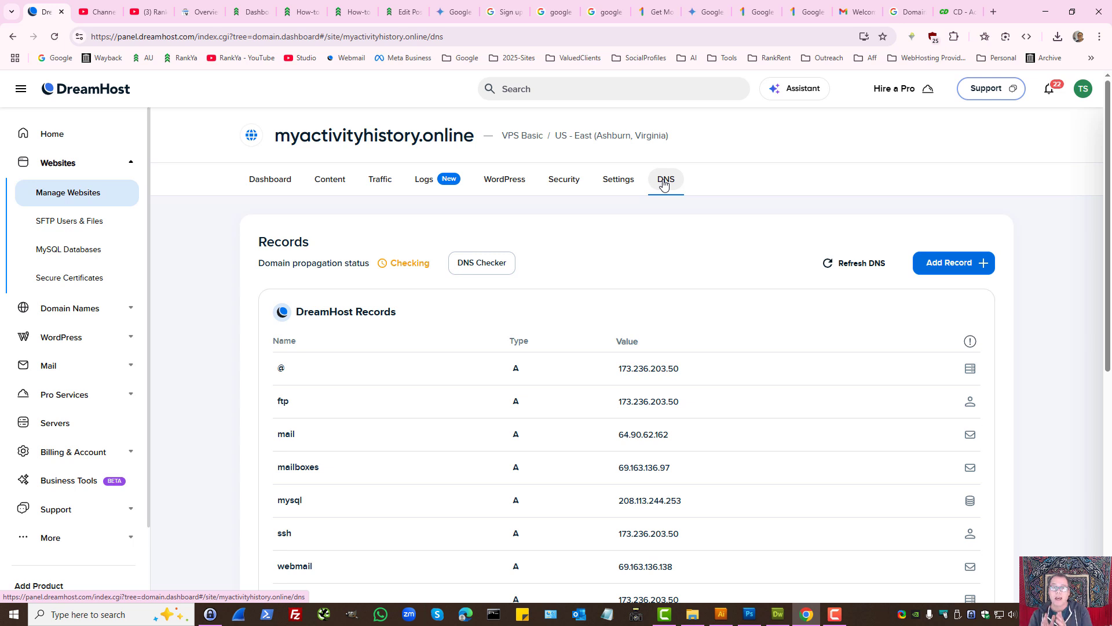
{"action": "left_click", "coordinate": [954, 263]}
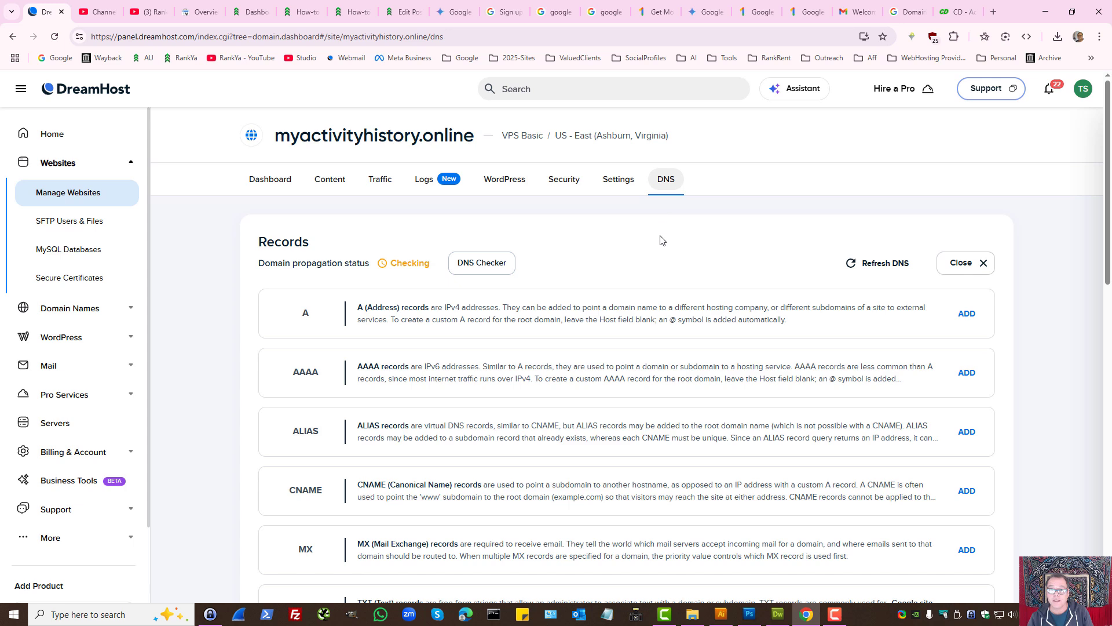
{"action": "scroll", "coordinate": [657, 242], "scroll_direction": "down", "scroll_amount": 3}
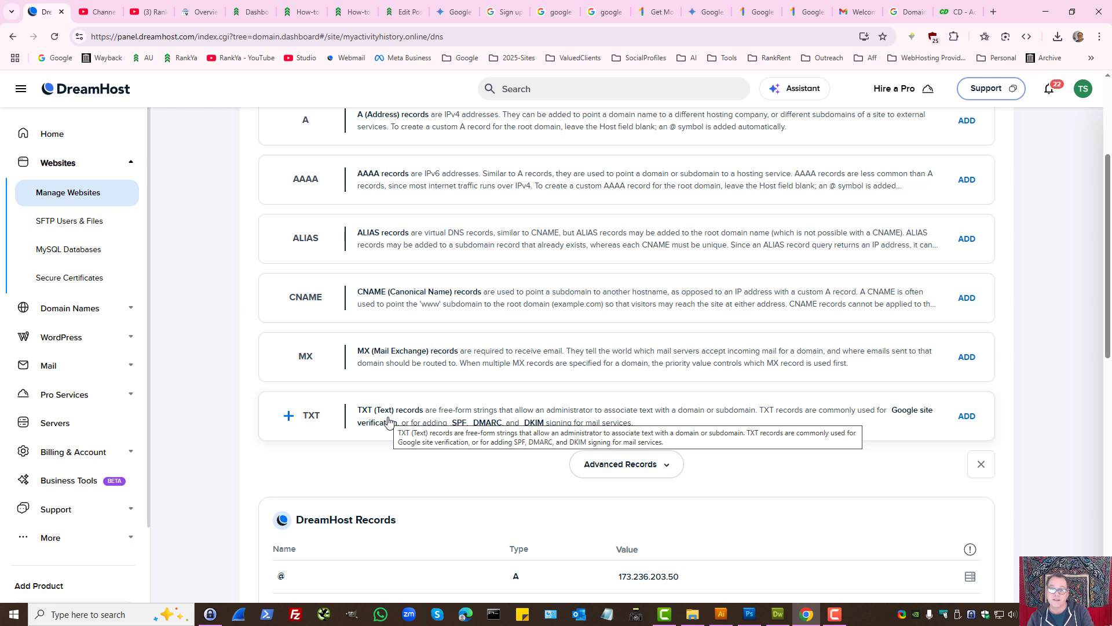
{"action": "left_click", "coordinate": [967, 416]}
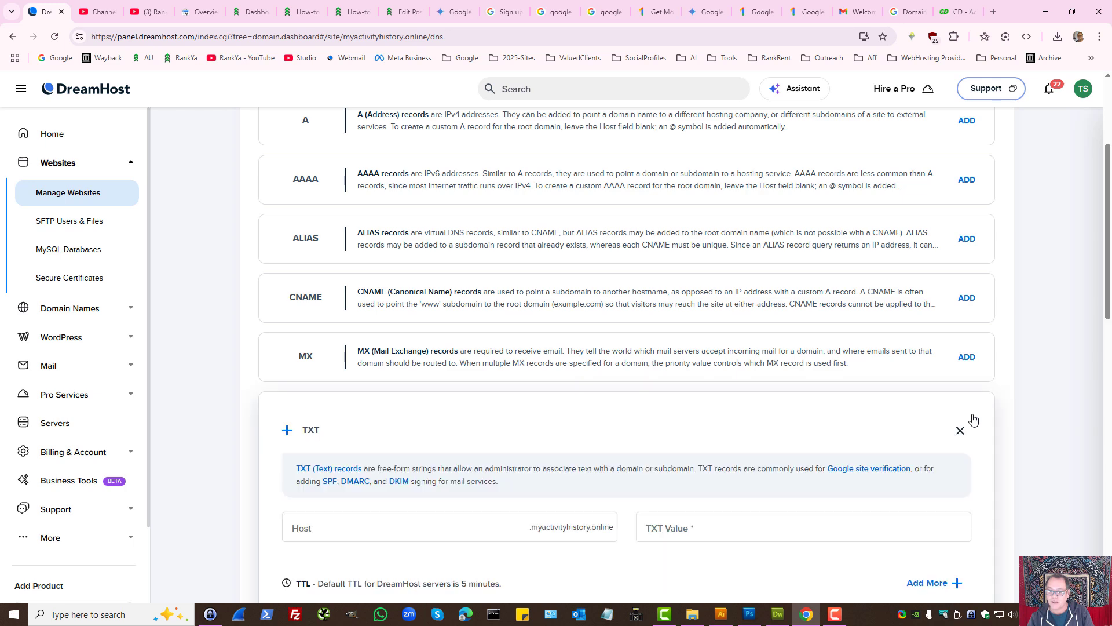
- Review the TXT record details in the Google Workspace setup and the Crazy Domains DNS records, and return to DreamHost's TXT form
{"action": "scroll", "coordinate": [547, 319], "scroll_direction": "down", "scroll_amount": 3}
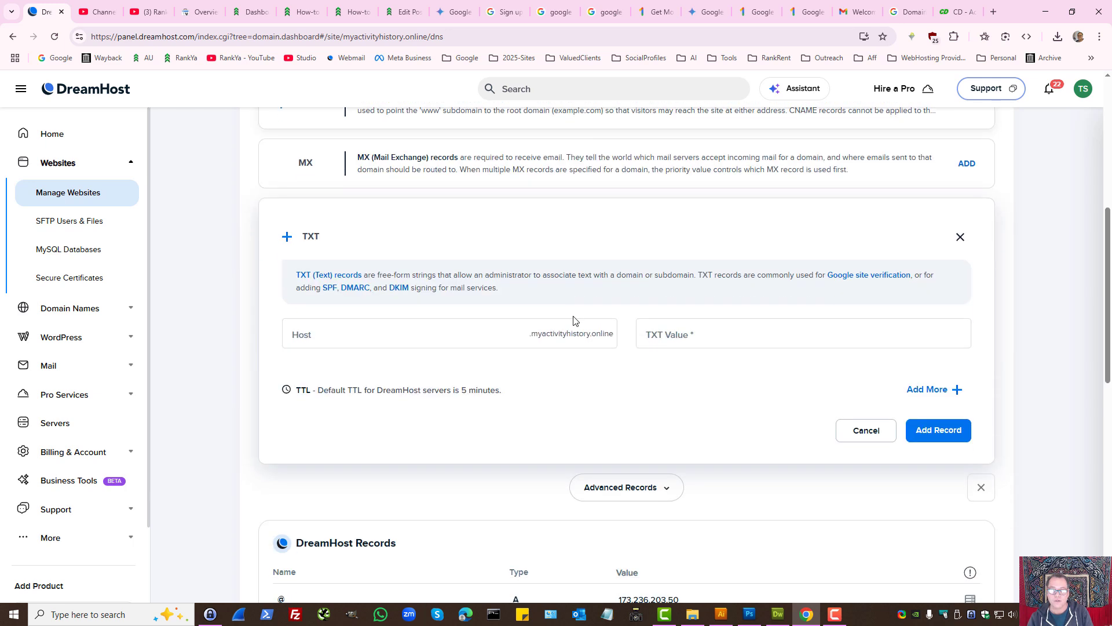
{"action": "left_click", "coordinate": [906, 12]}
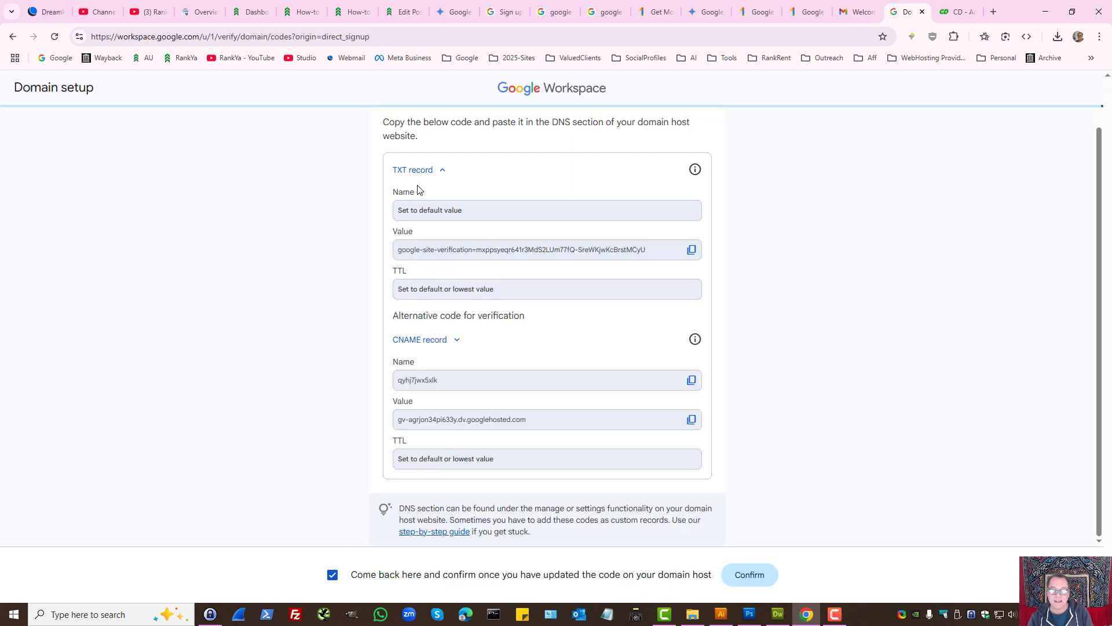
{"action": "left_click", "coordinate": [446, 340]}
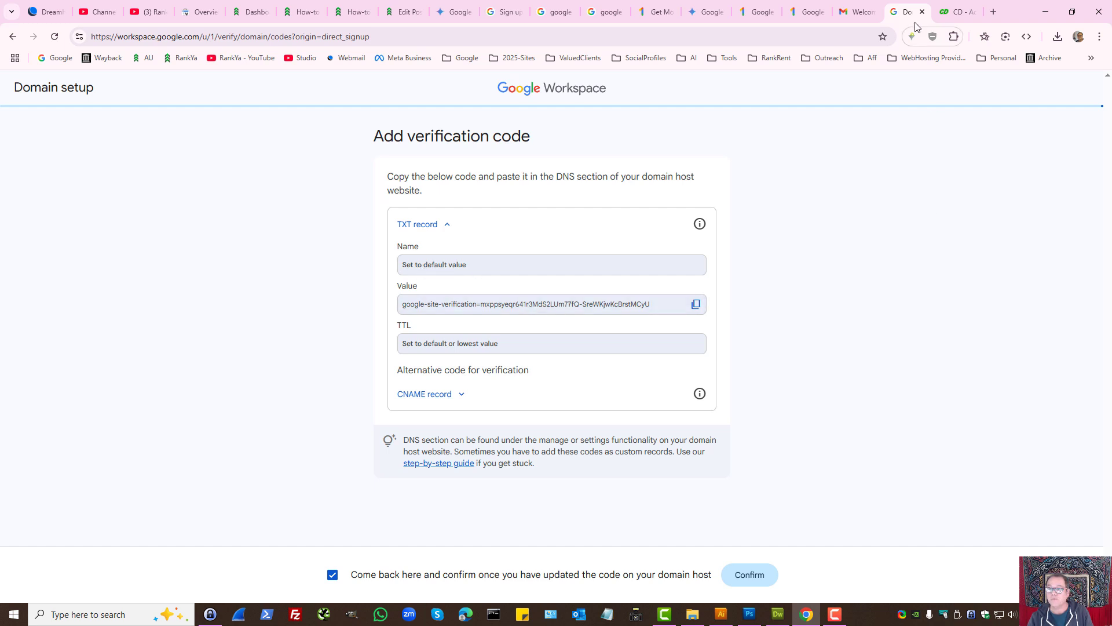
{"action": "left_click", "coordinate": [957, 11]}
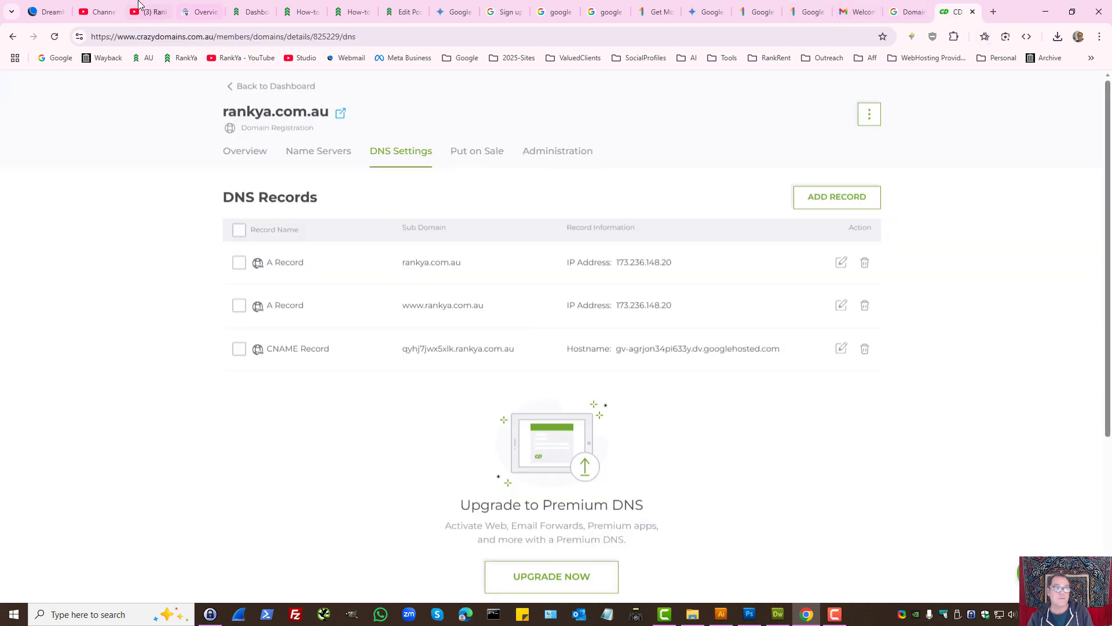
{"action": "left_click", "coordinate": [47, 11]}
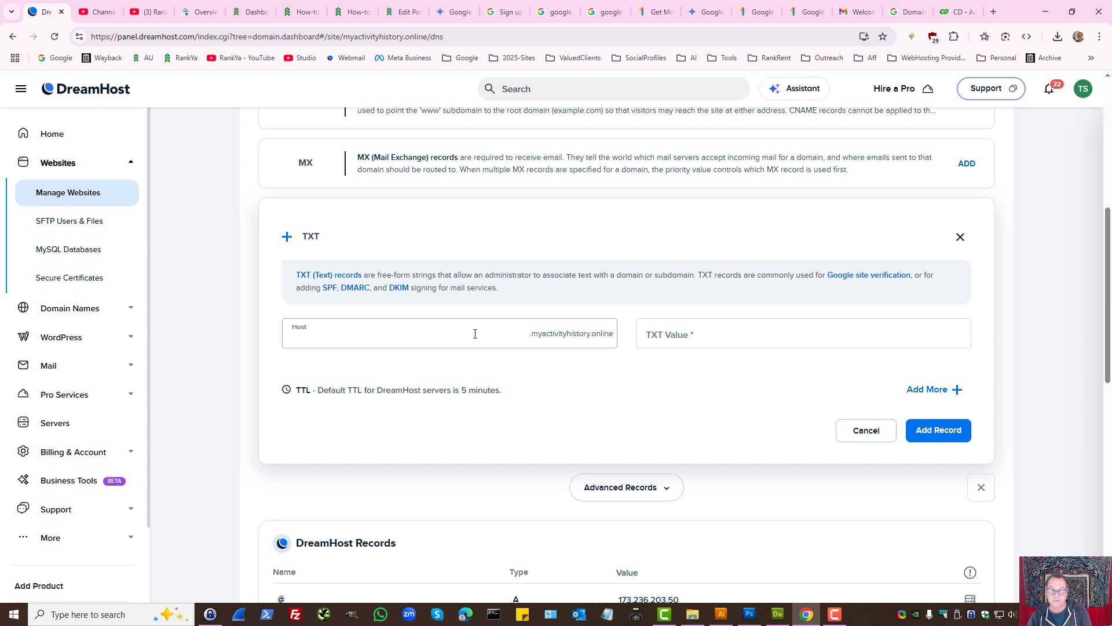
- Copy the TXT record's verification value from Google Workspace into the TXT Value field of the new DreamHost record
{"action": "left_click", "coordinate": [702, 341]}
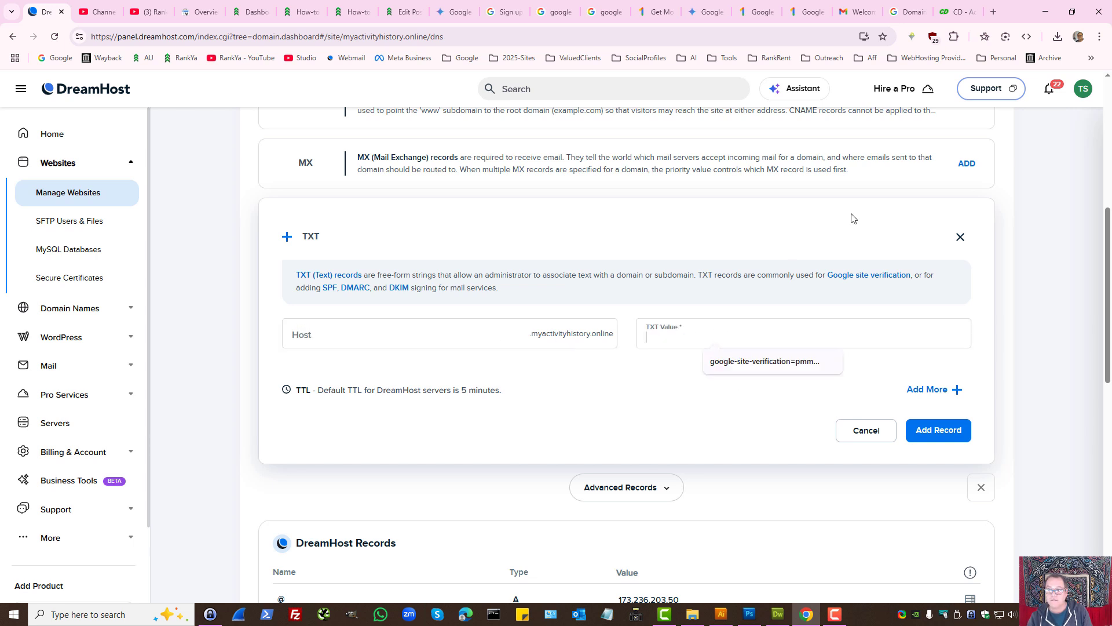
{"action": "left_click", "coordinate": [929, 11]}
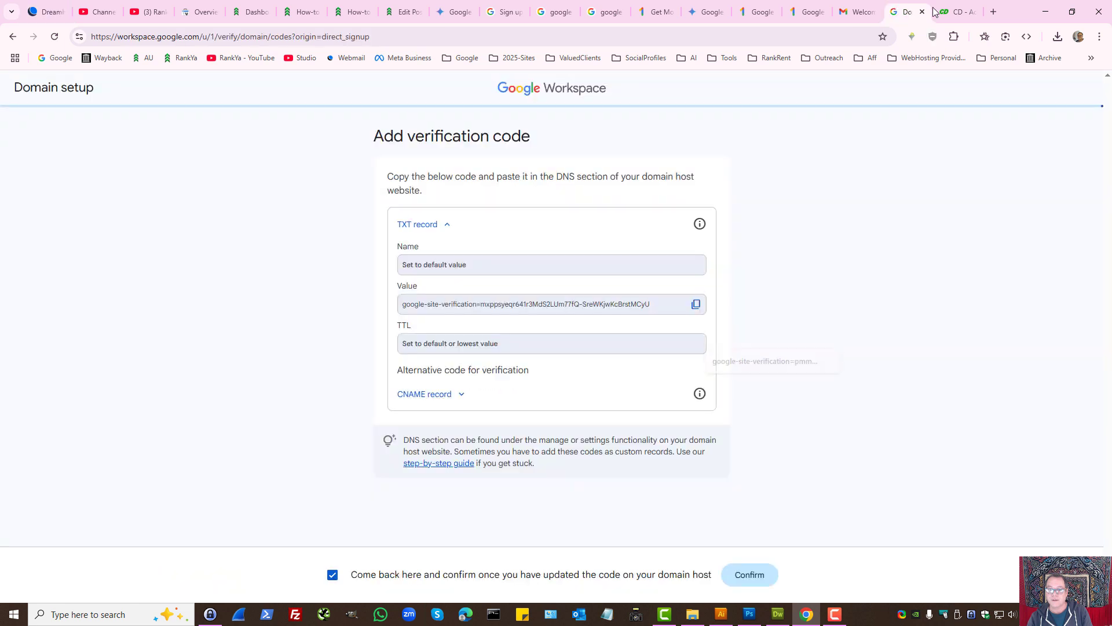
{"action": "left_click", "coordinate": [696, 304]}
{"action": "left_click", "coordinate": [55, 12]}
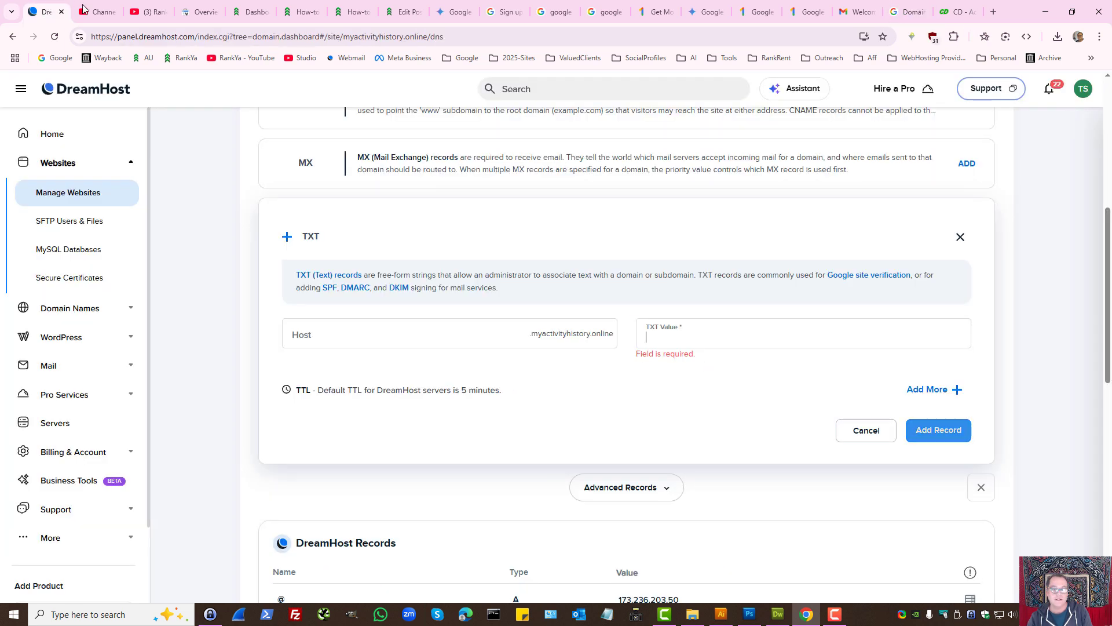
{"action": "left_click", "coordinate": [671, 347]}
{"action": "left_click", "coordinate": [769, 359]}
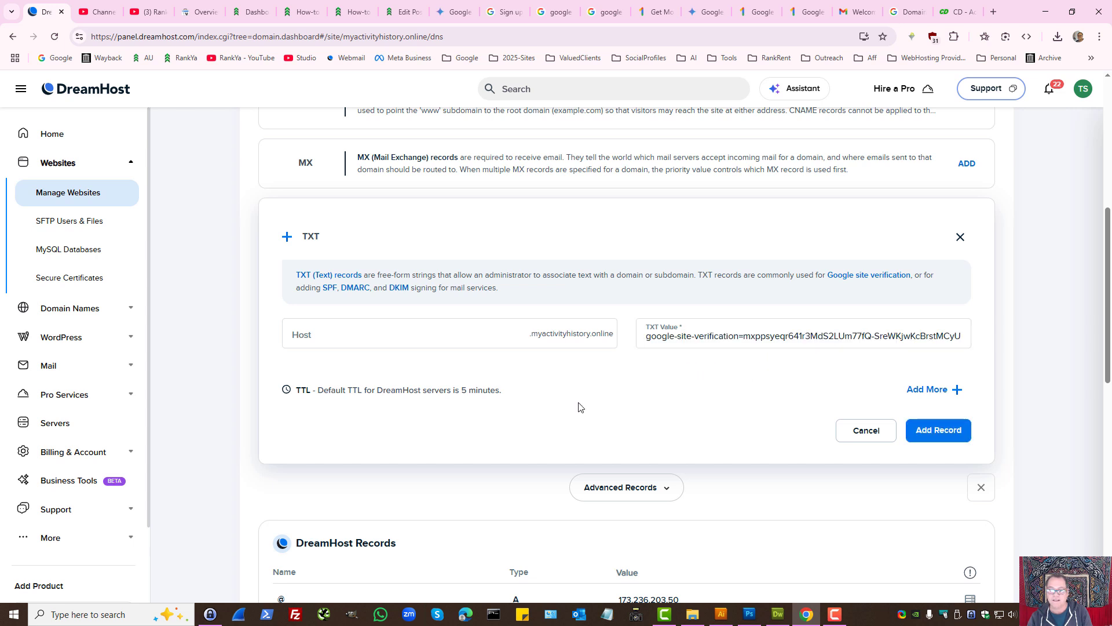
- Try @ as the host of the new TXT record, and clear it to leave the Host field blank
{"action": "left_click", "coordinate": [498, 342]}
{"action": "left_click", "coordinate": [514, 339]}
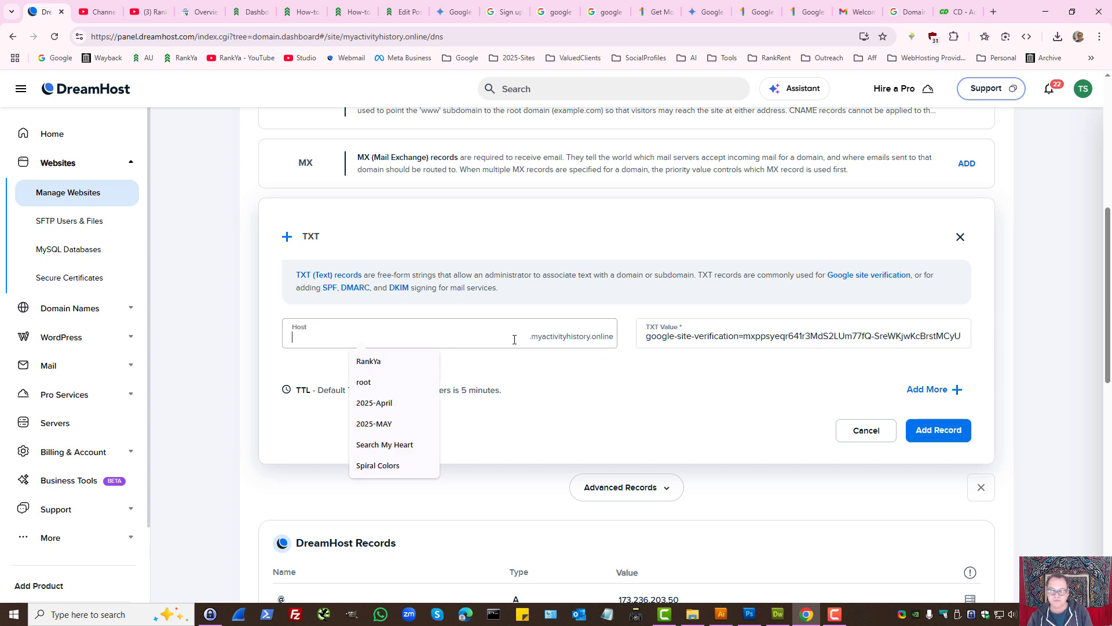
{"action": "left_click", "coordinate": [560, 397]}
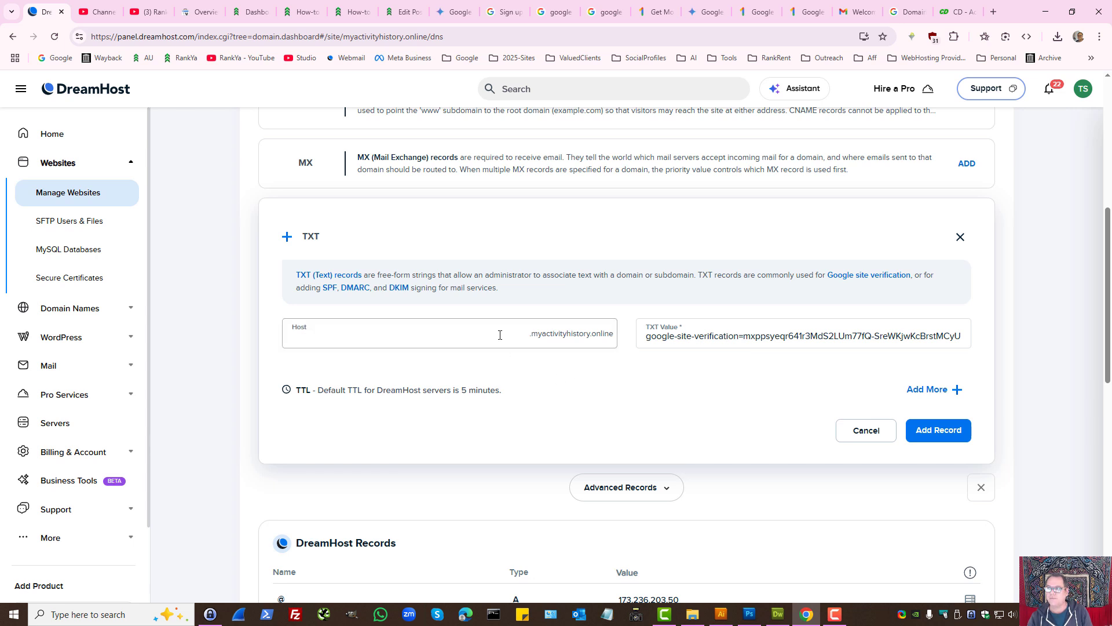
{"action": "left_click", "coordinate": [500, 335]}
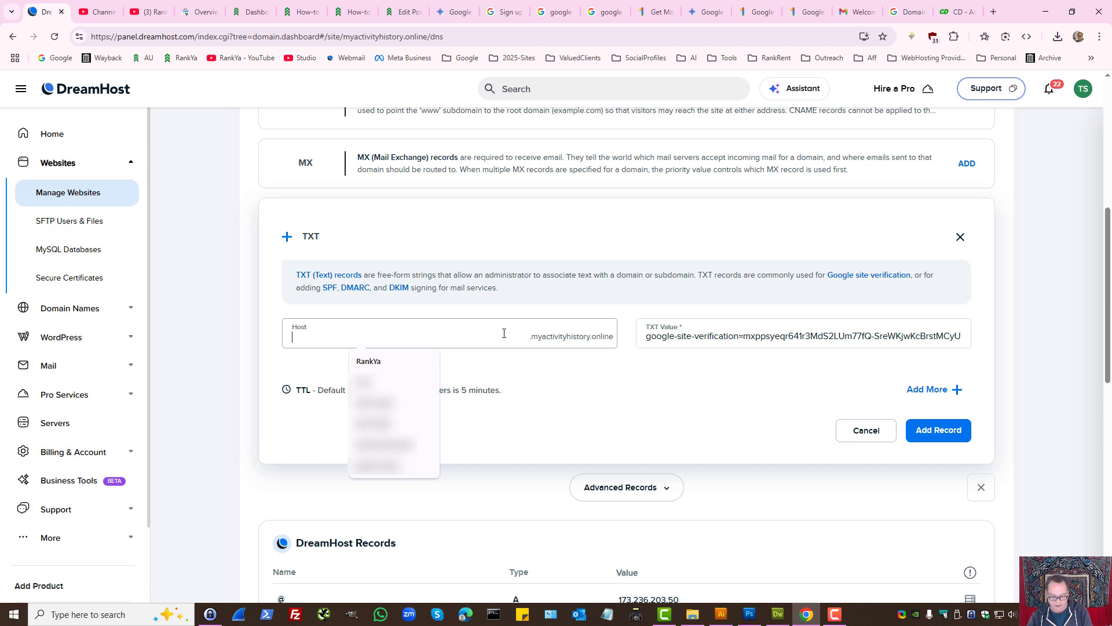
{"action": "type", "text": "@"}
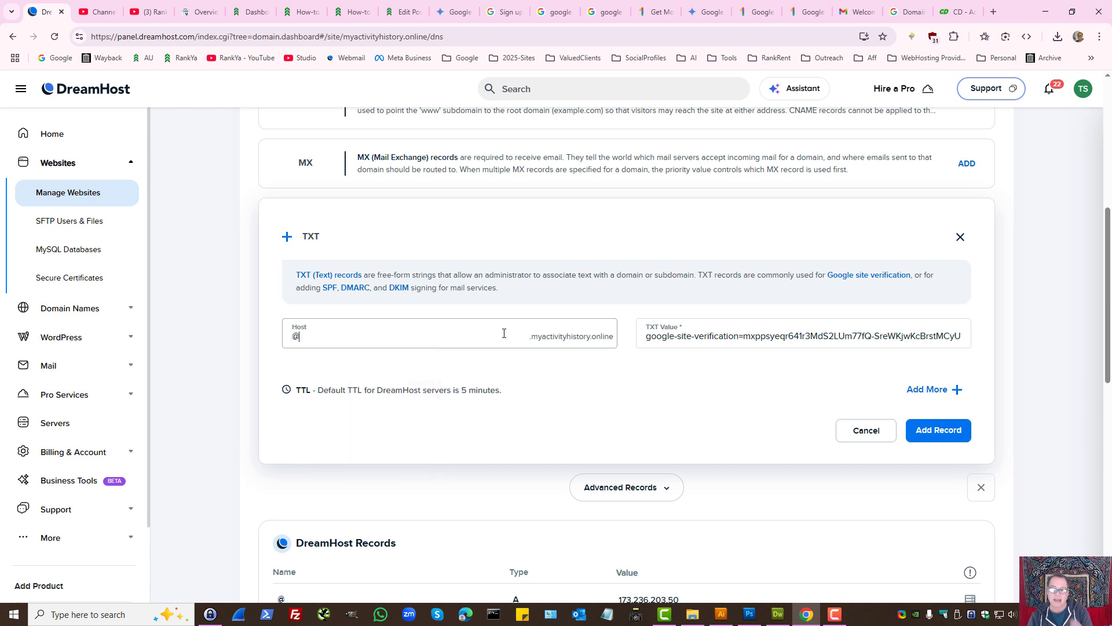
{"action": "key", "text": "BackSpace"}
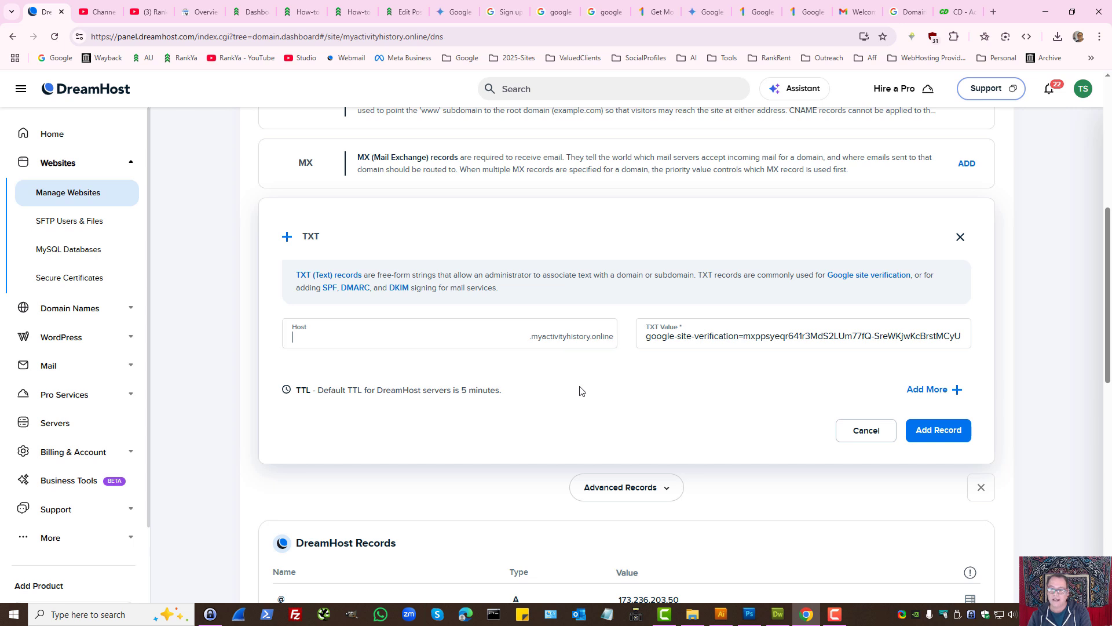
{"action": "left_click", "coordinate": [599, 394]}
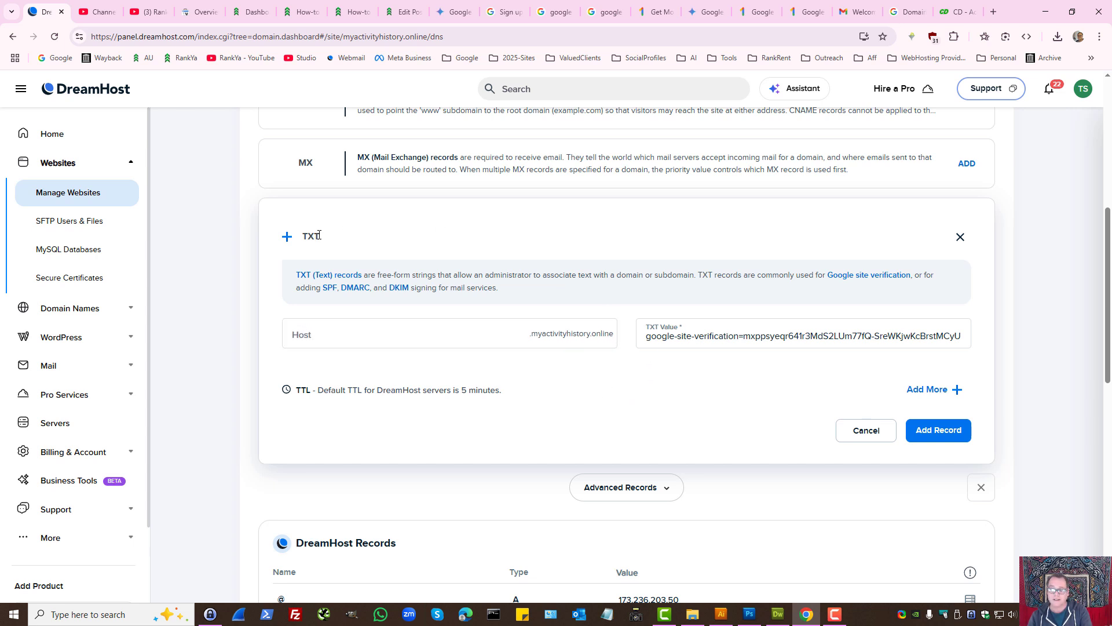
{"action": "left_click", "coordinate": [317, 334]}
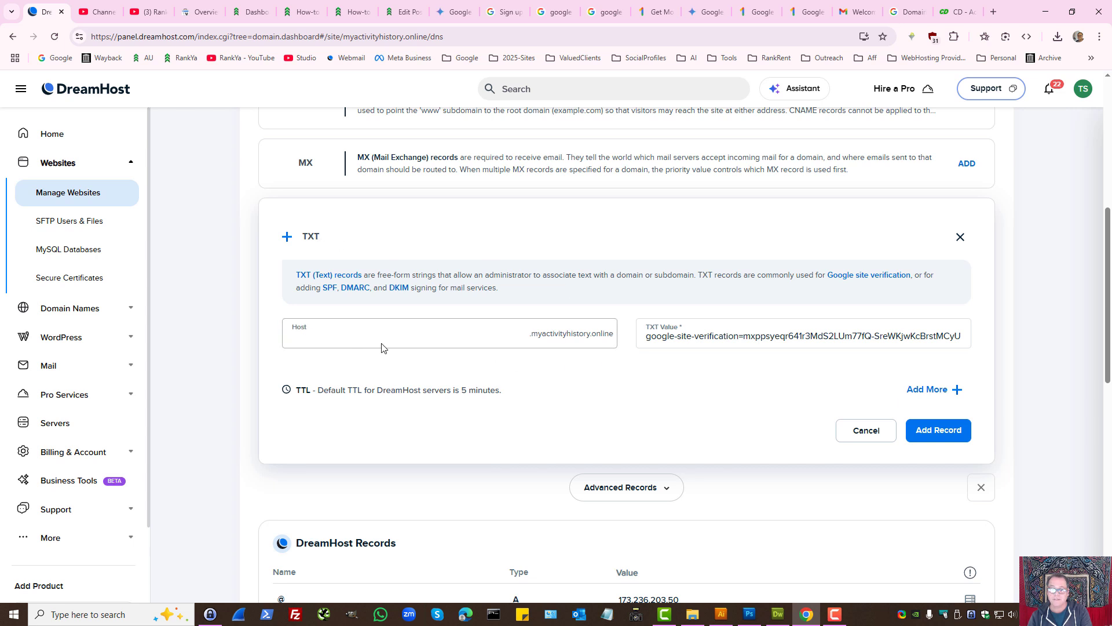
{"action": "left_click_drag", "start_coordinate": [532, 336], "coordinate": [619, 342]}
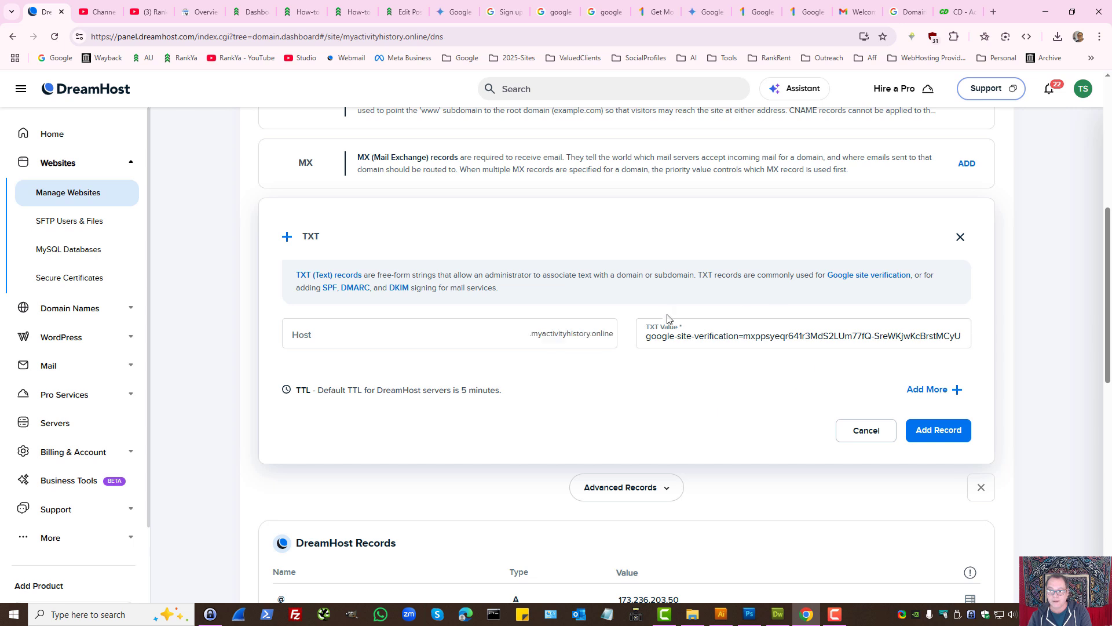
{"action": "left_click", "coordinate": [676, 334]}
{"action": "triple_click", "coordinate": [676, 335]}
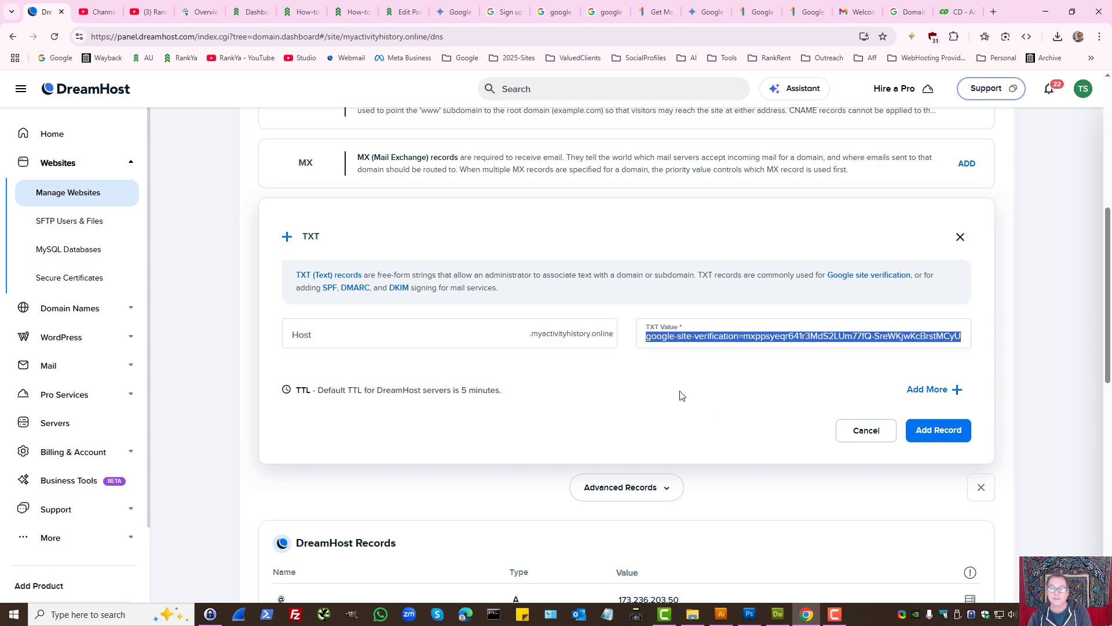
- Return to the Google Workspace verification codes, expand the CNAME record, and confirm that the code is updated on the domain host
{"action": "left_click", "coordinate": [907, 12]}
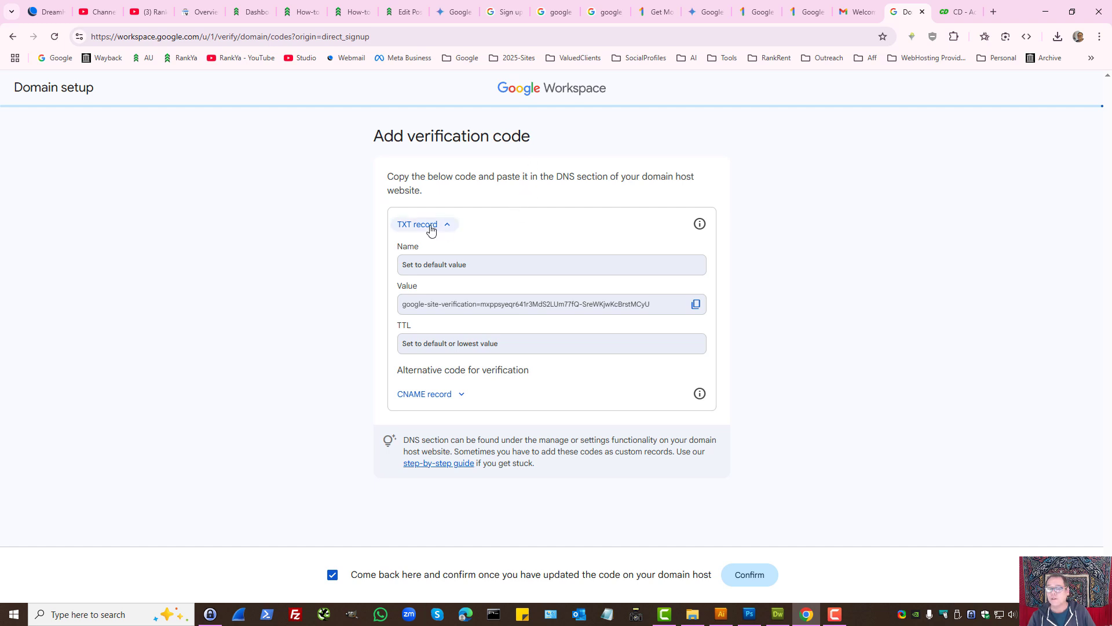
{"action": "left_click", "coordinate": [460, 396]}
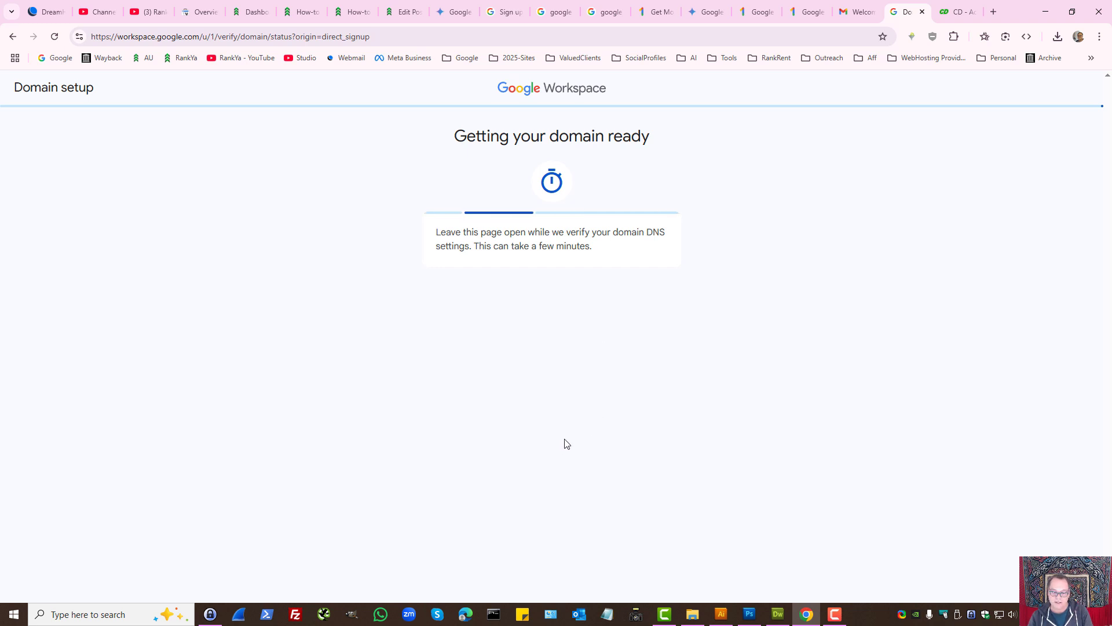
- Open Command Prompt and move its window to the middle of the screen
{"action": "left_click", "coordinate": [494, 614]}
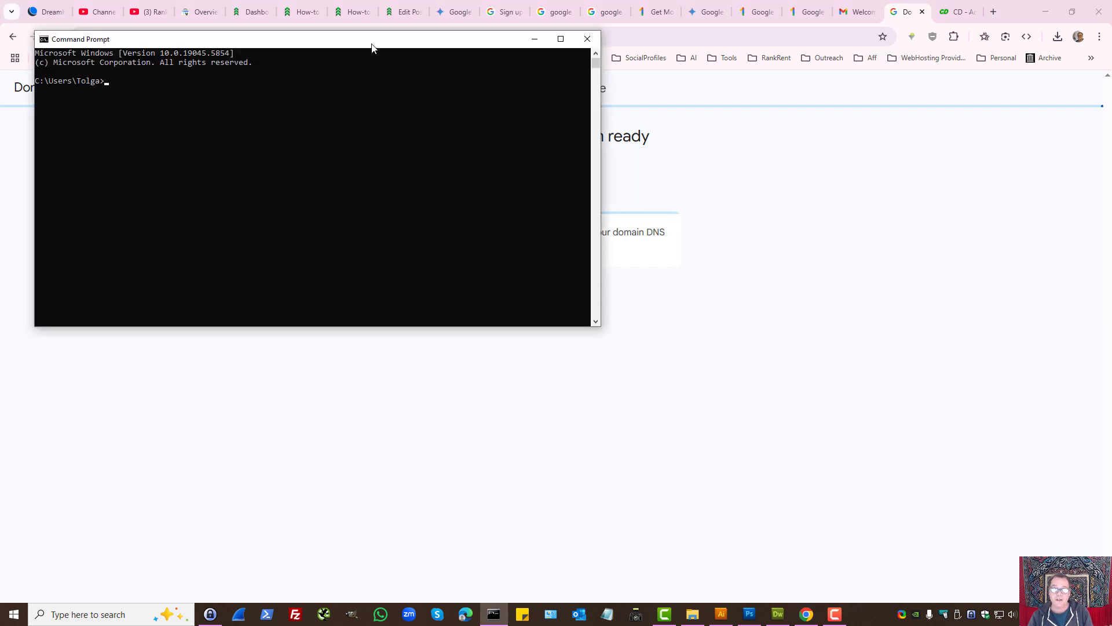
{"action": "left_click_drag", "start_coordinate": [372, 47], "coordinate": [612, 190]}
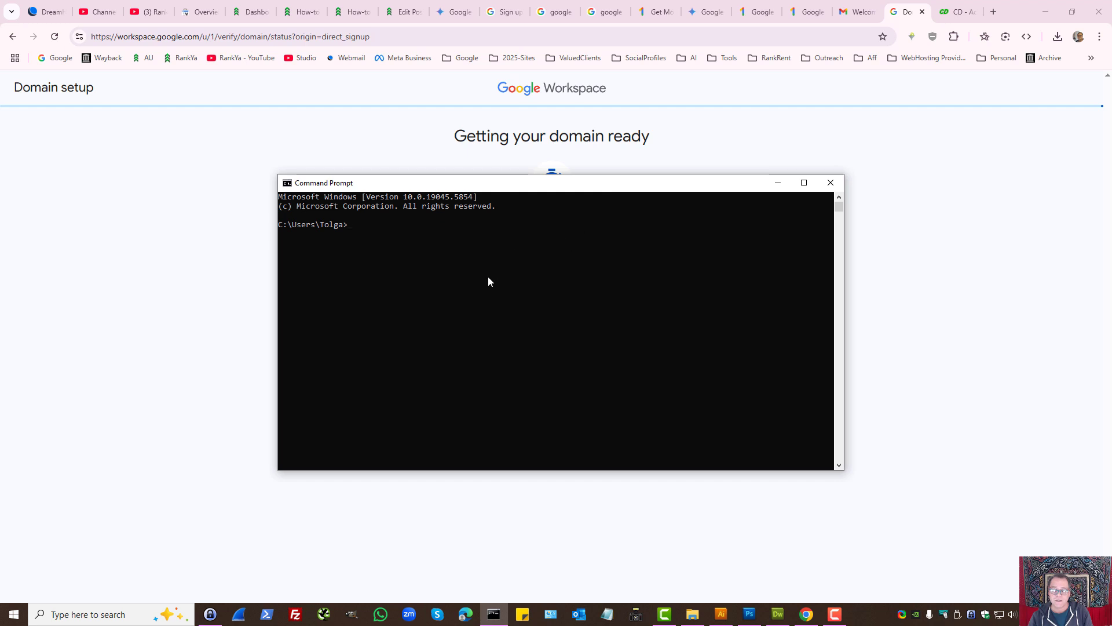
- Open a second Command Prompt by searching Windows for "comm", and close that extra window
{"action": "left_click", "coordinate": [120, 615]}
{"action": "type", "text": "com"}
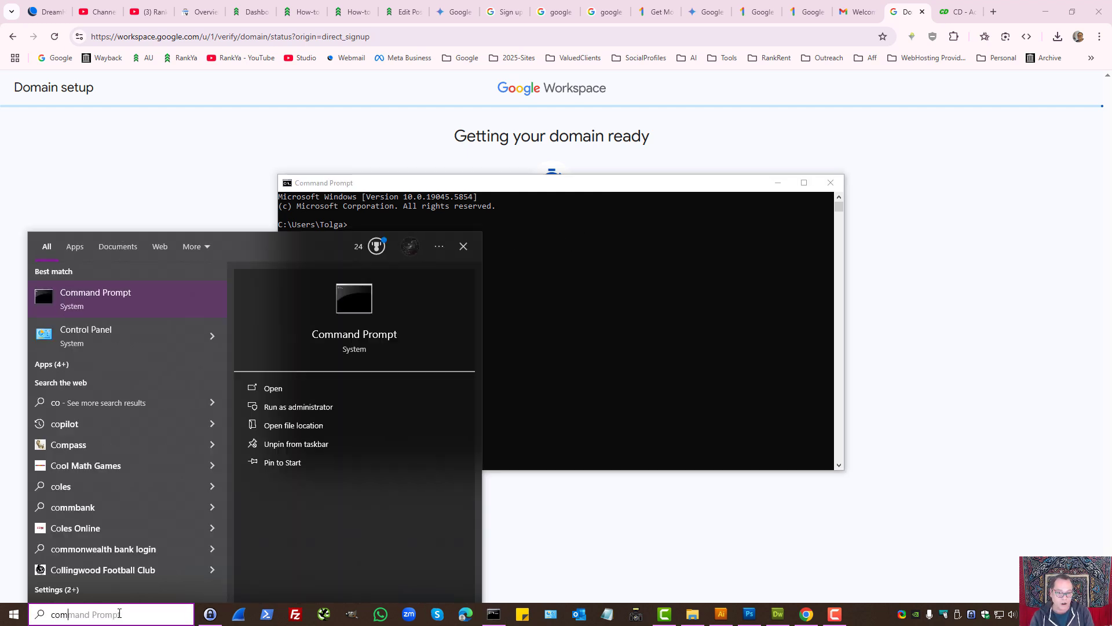
{"action": "type", "text": "m"}
{"action": "left_click", "coordinate": [121, 300]}
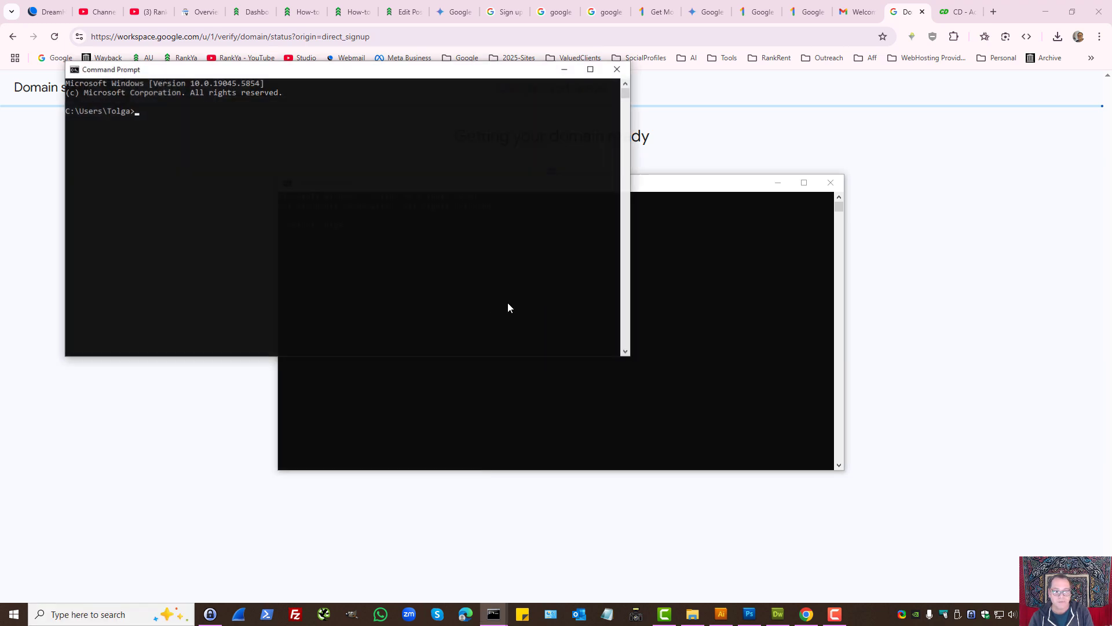
{"action": "left_click", "coordinate": [616, 69]}
- Ping rankya.com.au from Command Prompt, and minimize the window to return to the Google Workspace domain setup
{"action": "left_click_drag", "start_coordinate": [418, 234], "coordinate": [422, 242]}
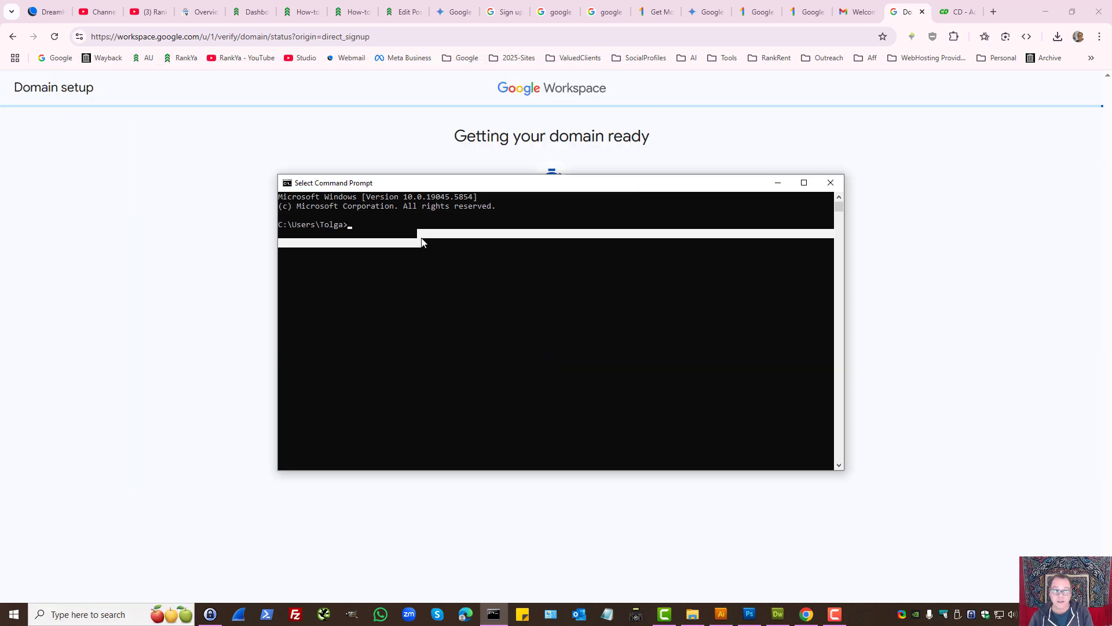
{"action": "left_click", "coordinate": [364, 225]}
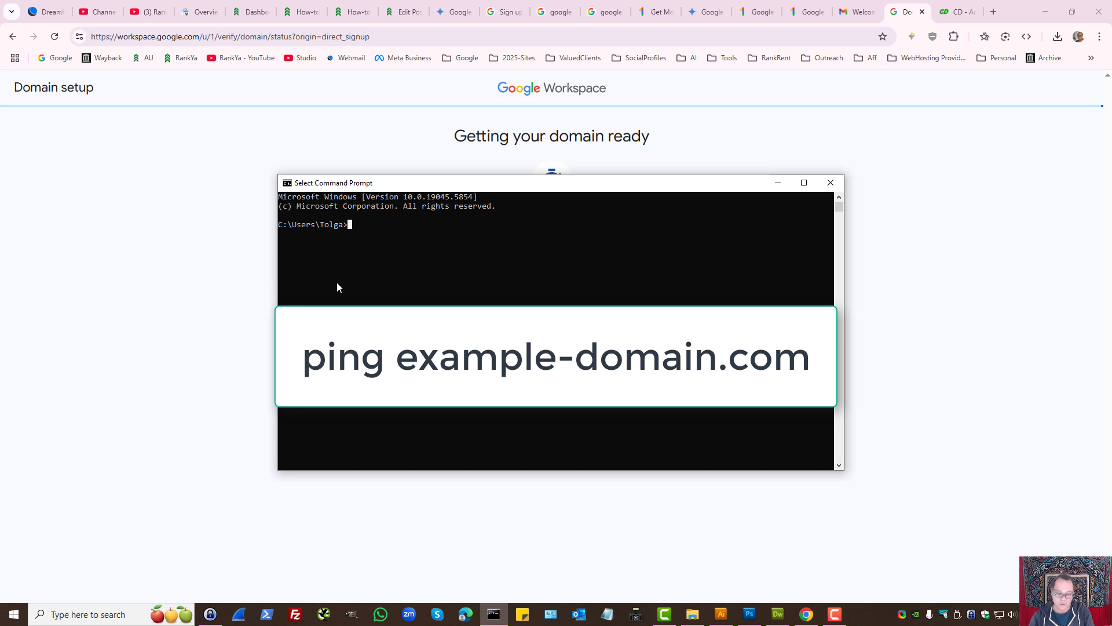
{"action": "type", "text": "ping "}
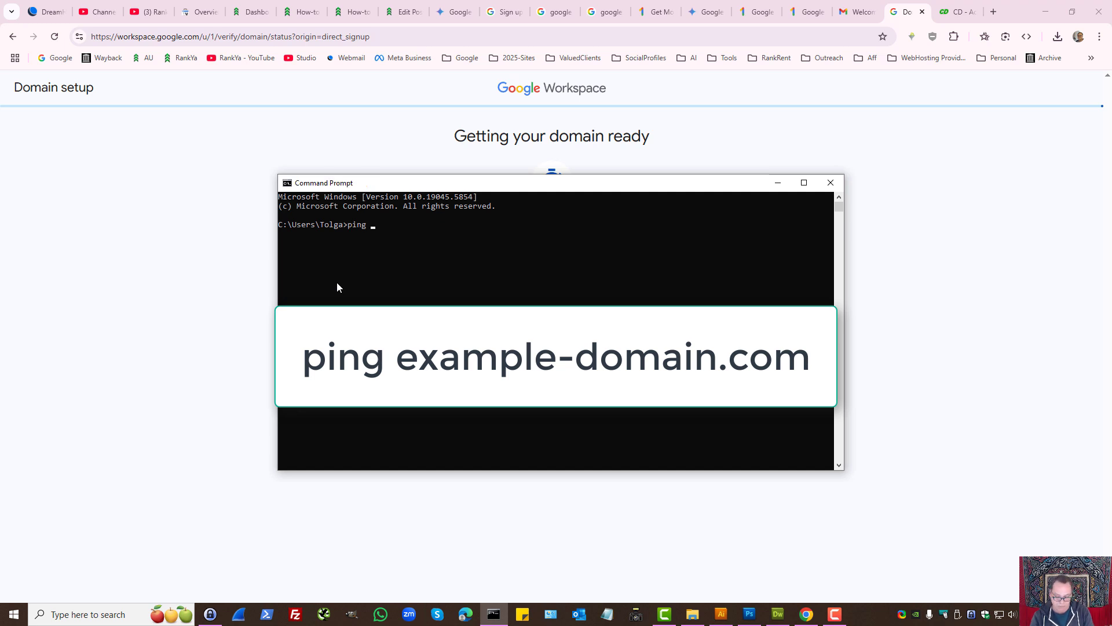
{"action": "type", "text": "rankya.com"}
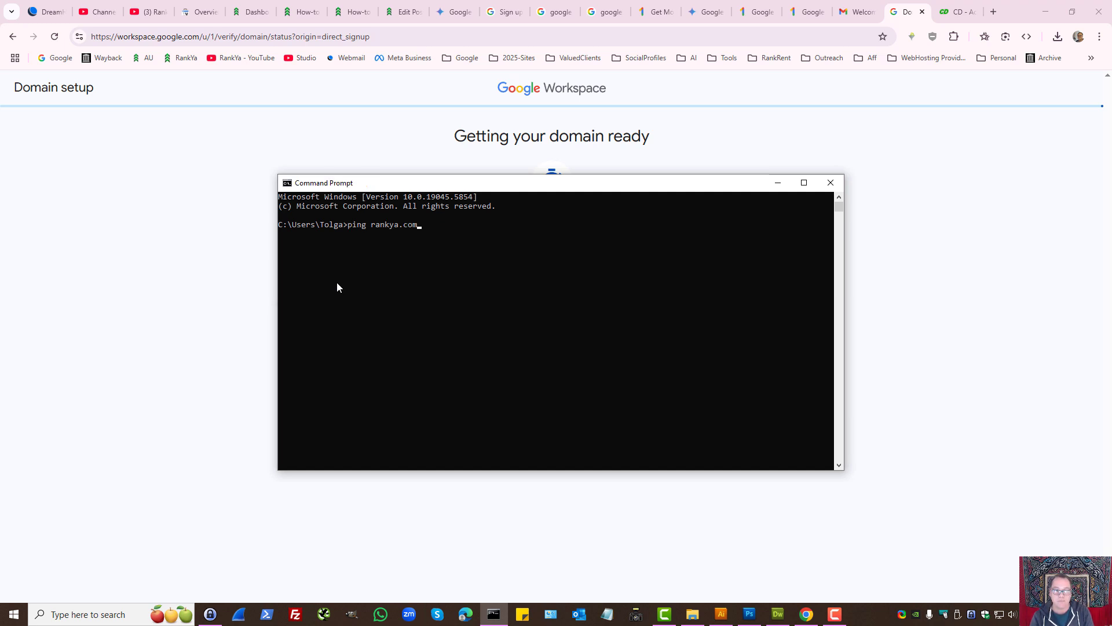
{"action": "type", "text": ".au"}
{"action": "key", "text": "Return"}
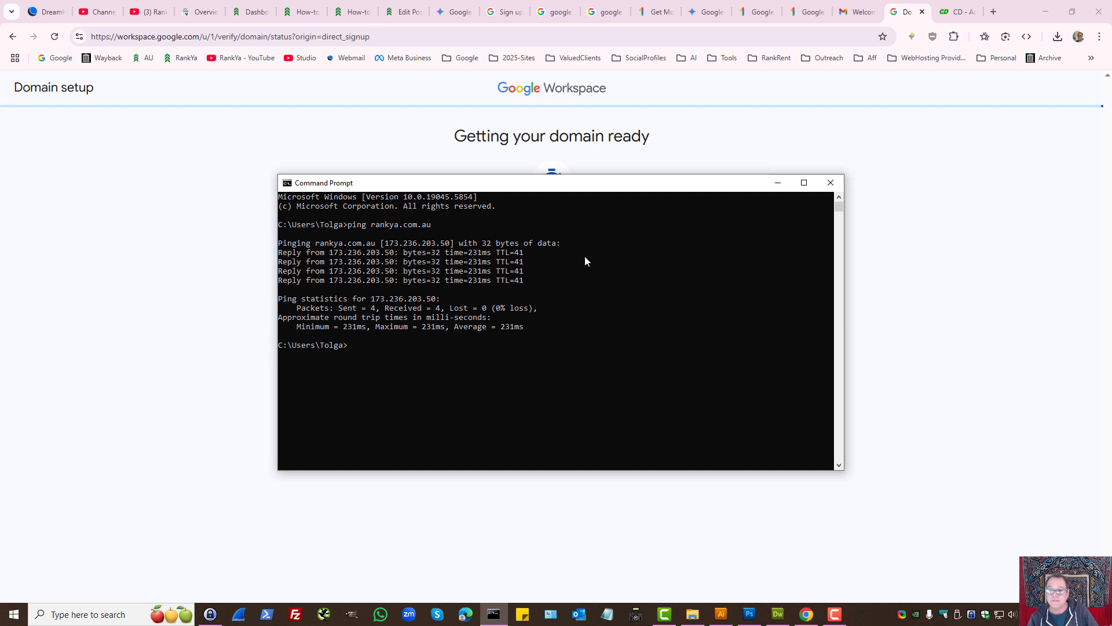
{"action": "left_click", "coordinate": [777, 183]}
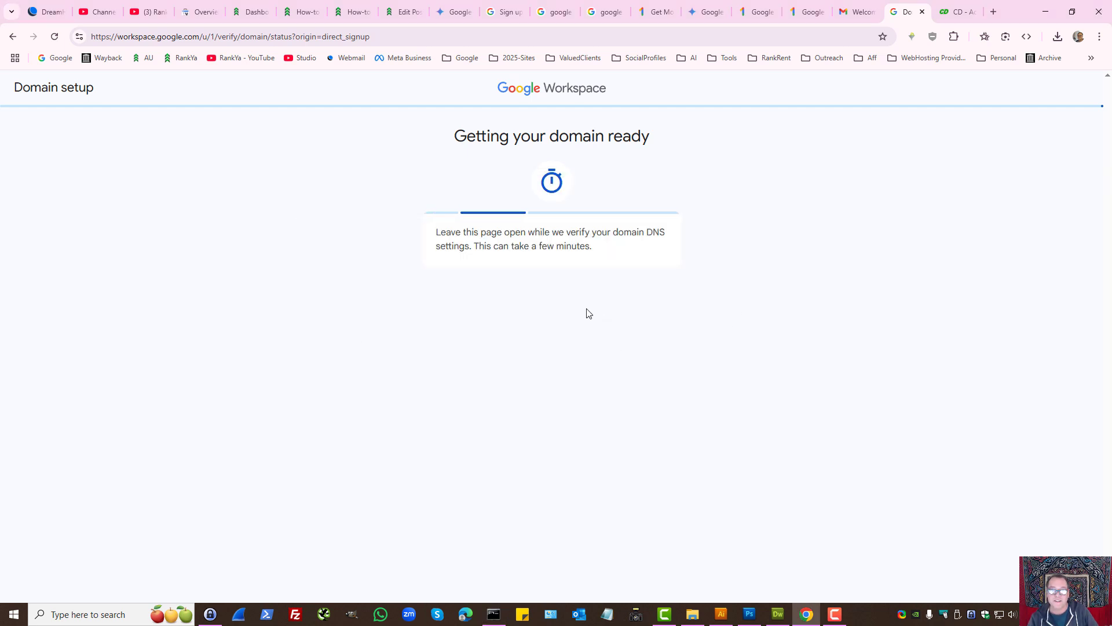